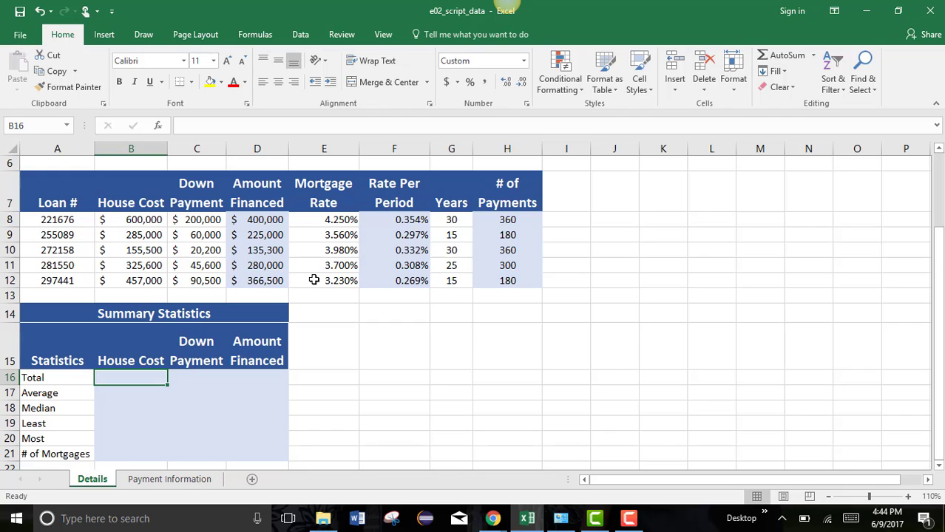
Total the House Cost values in B16 with the SUM function over B8:B12
{"action": "type", "text": "=su"}
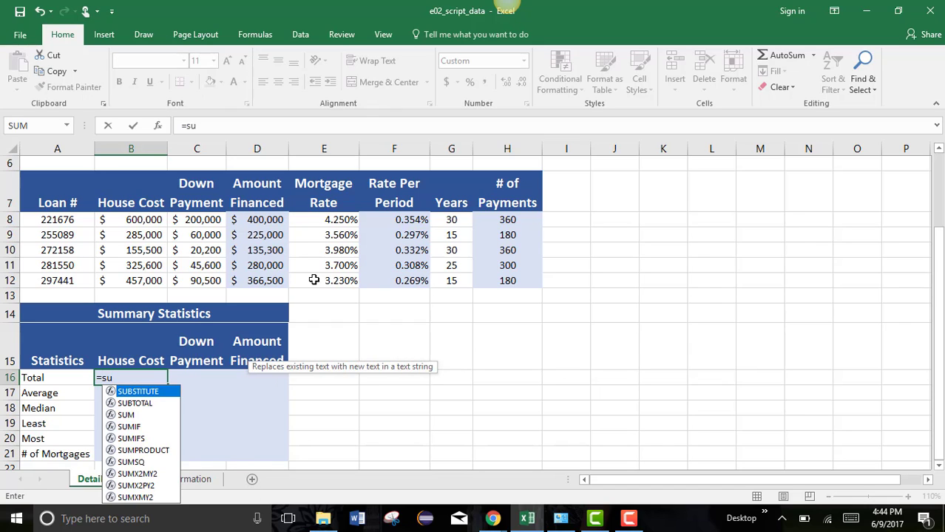
{"action": "double_click", "coordinate": [125, 415]}
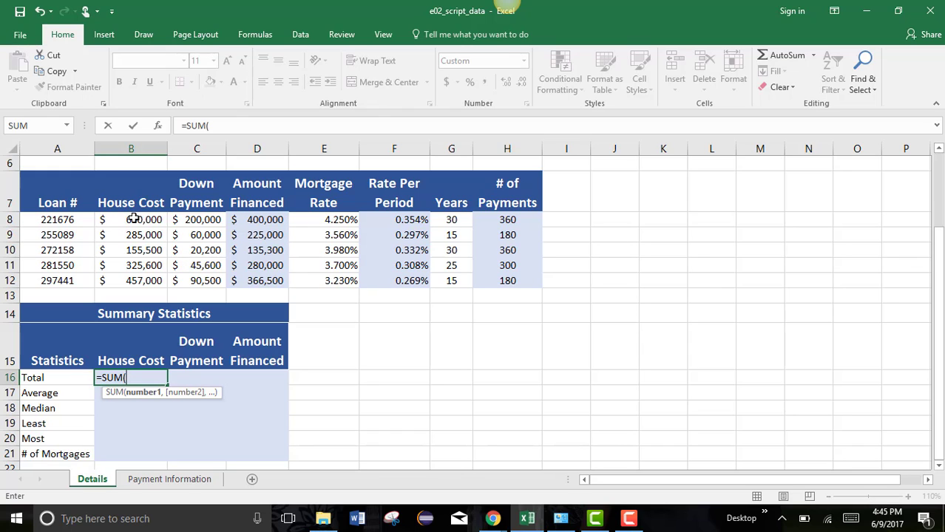
{"action": "left_click_drag", "start_coordinate": [133, 219], "coordinate": [118, 282]}
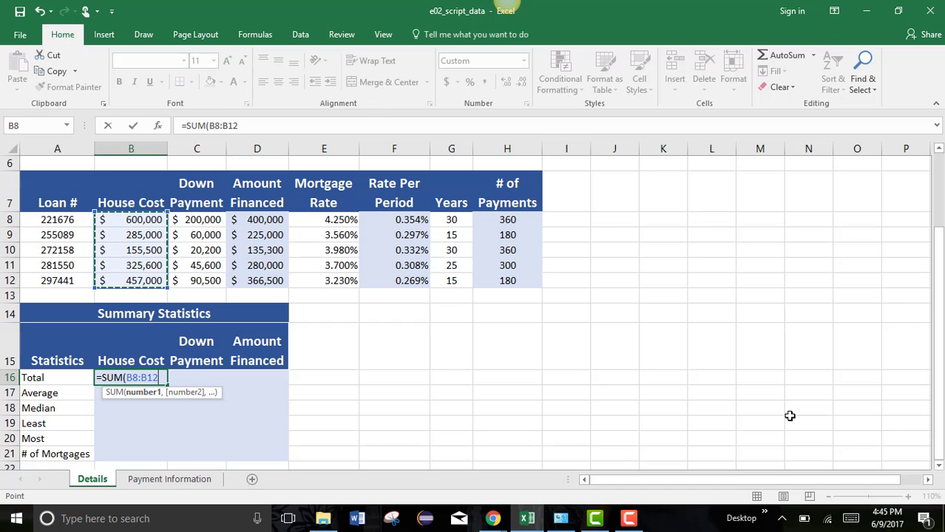
{"action": "type", "text": ")"}
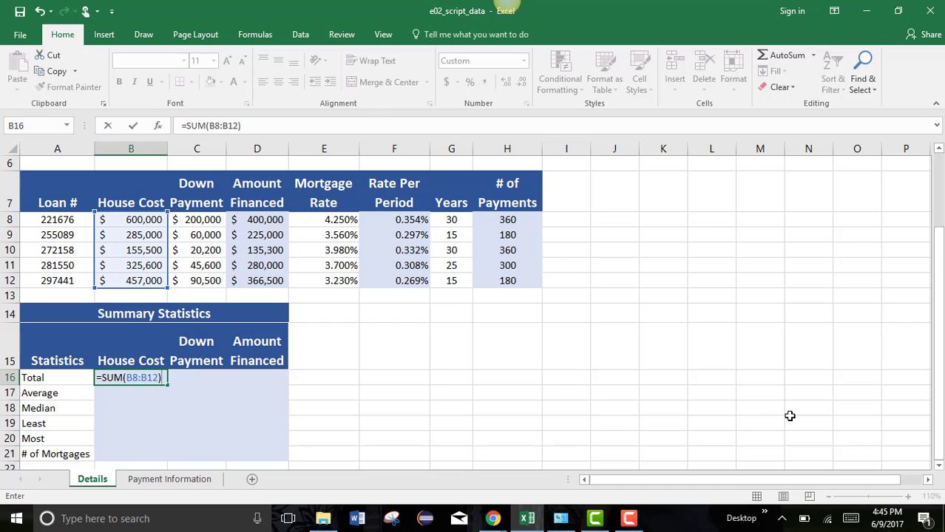
{"action": "key", "text": "Return"}
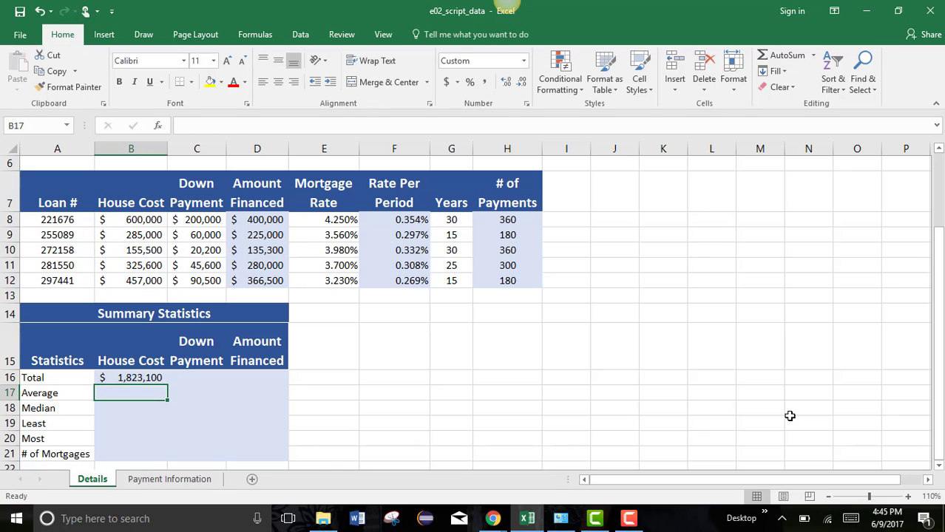
{"action": "left_click", "coordinate": [140, 378]}
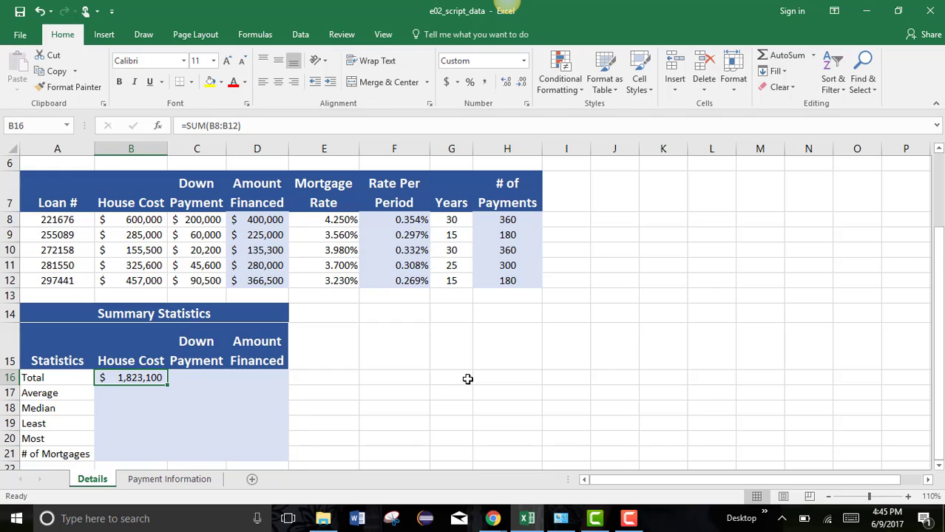
Total the Down Payment values in C16 with AutoSum's Sum function over C8:C12, and check the formula's range
{"action": "left_click", "coordinate": [212, 374]}
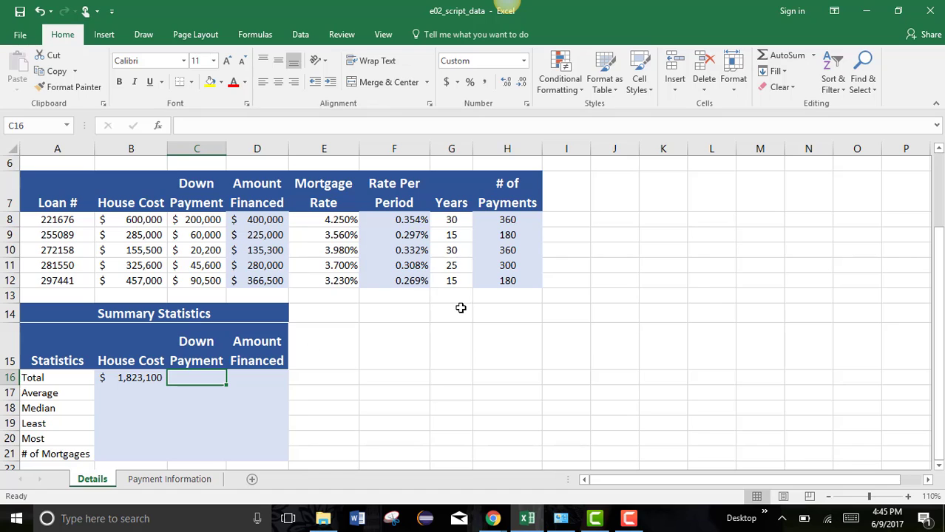
{"action": "left_click", "coordinate": [814, 55]}
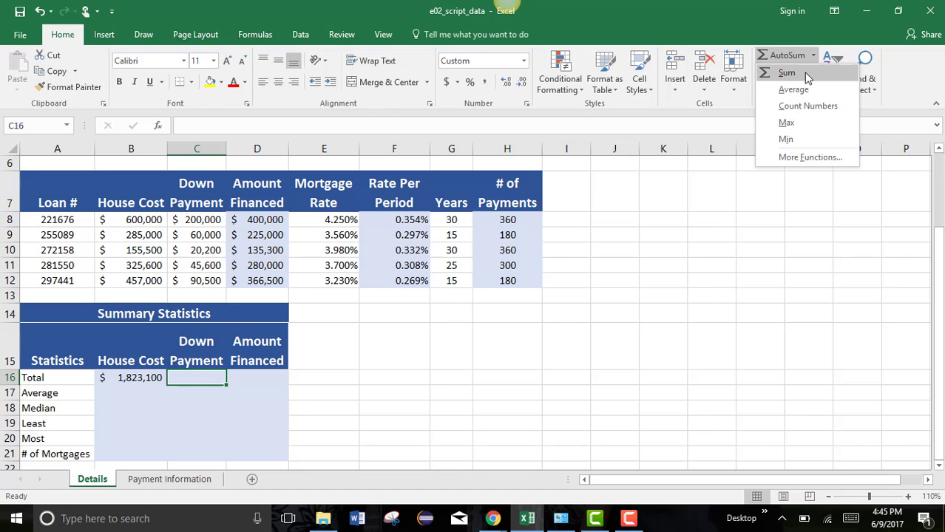
{"action": "left_click", "coordinate": [787, 72]}
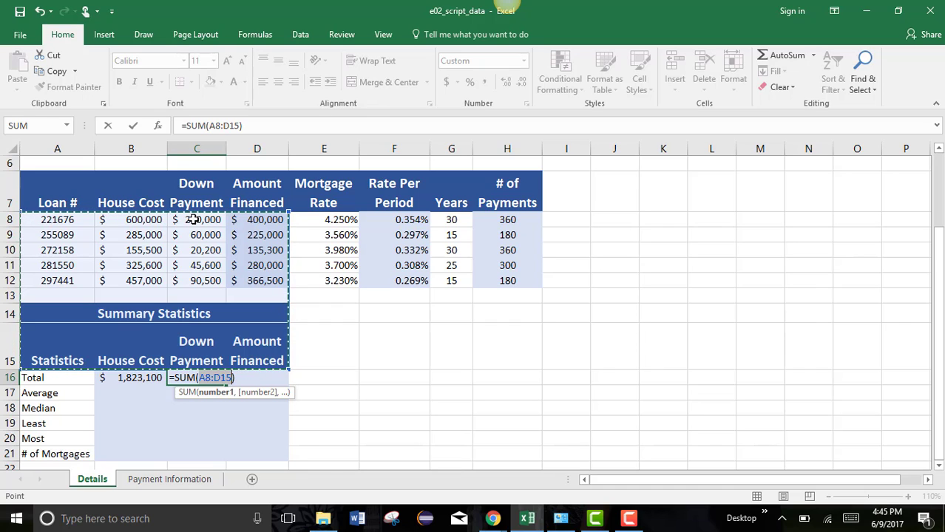
{"action": "left_click_drag", "start_coordinate": [192, 220], "coordinate": [196, 280]}
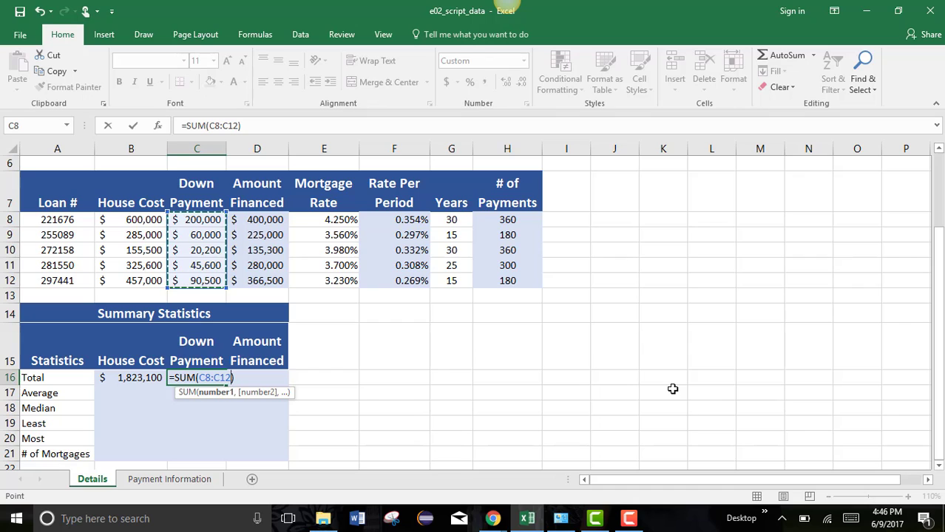
{"action": "key", "text": "Return"}
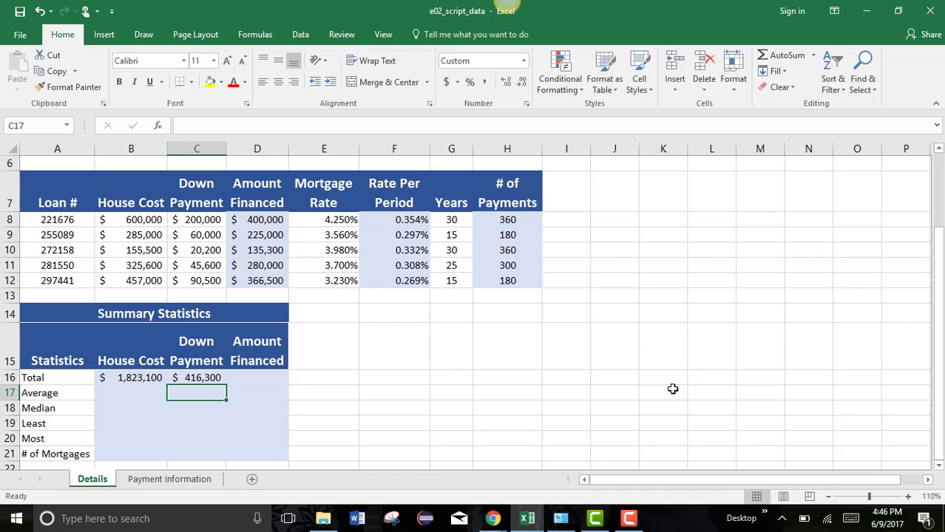
{"action": "left_click", "coordinate": [207, 376]}
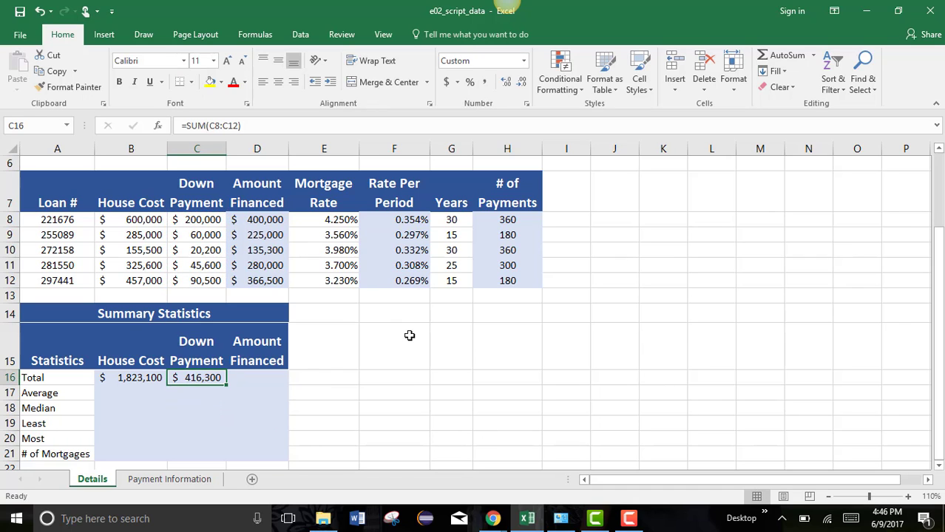
{"action": "double_click", "coordinate": [199, 380]}
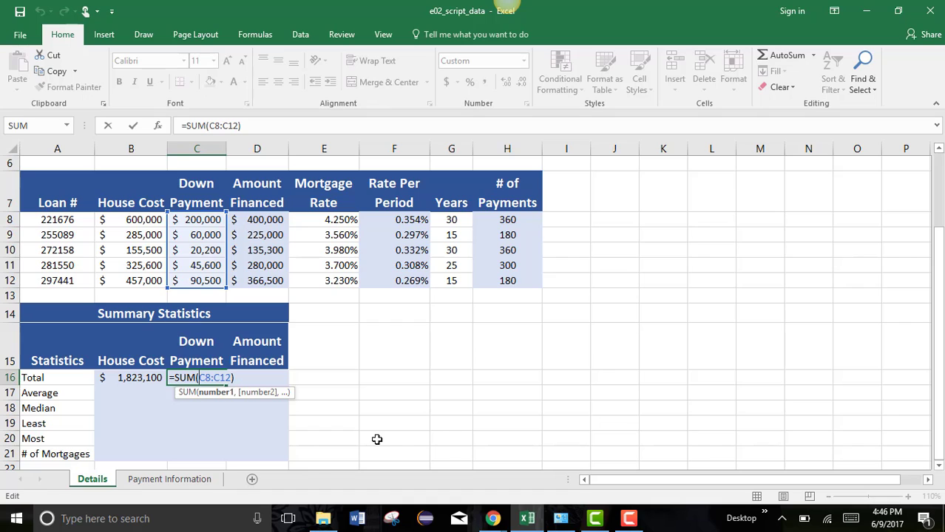
{"action": "key", "text": "Escape"}
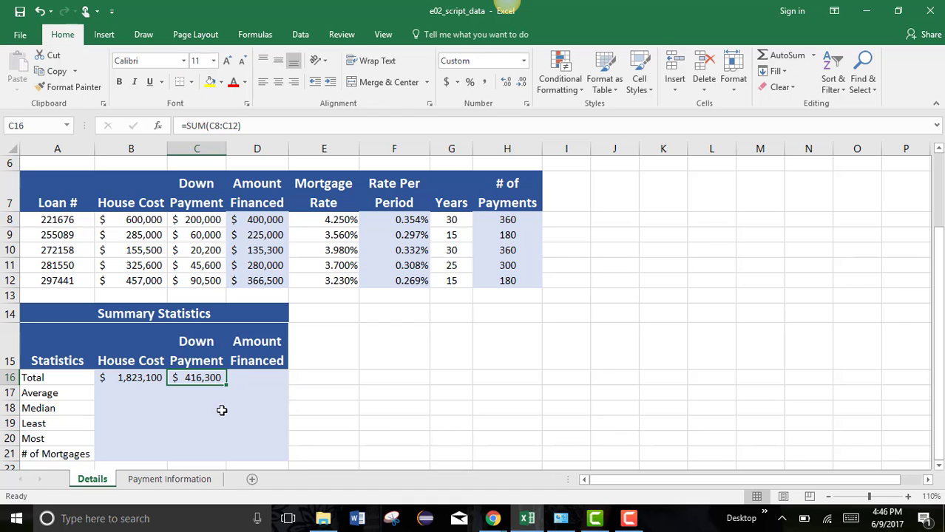
Fill the Down Payment total formula from C16 across to D16 to total the Amount Financed column
{"action": "left_click", "coordinate": [131, 378]}
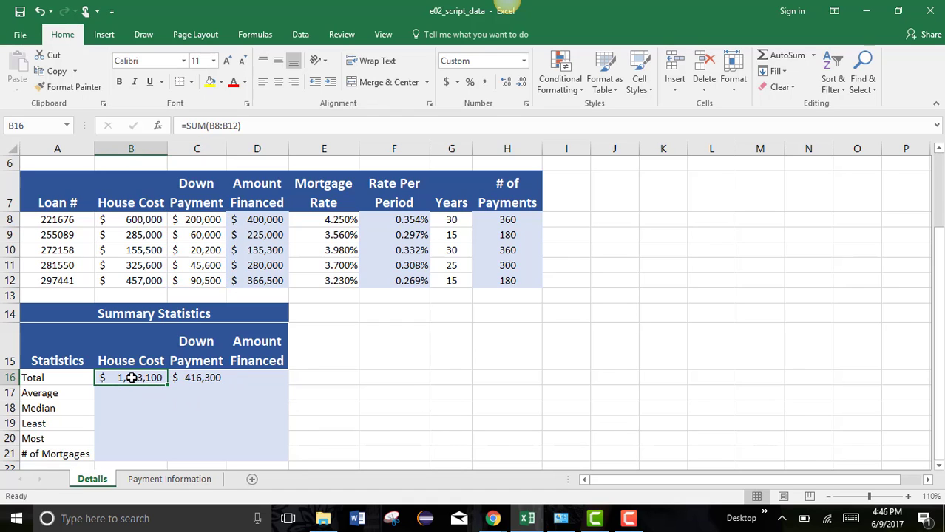
{"action": "left_click", "coordinate": [205, 377]}
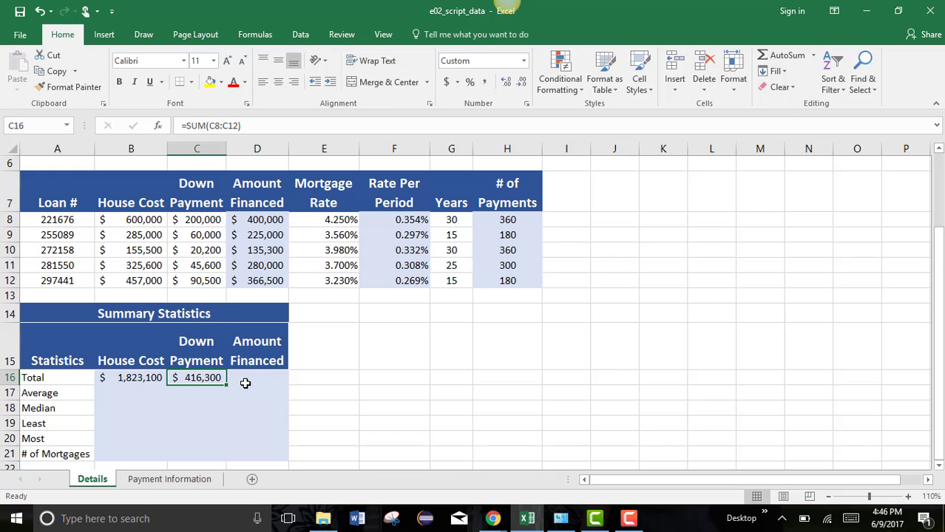
{"action": "double_click", "coordinate": [210, 378]}
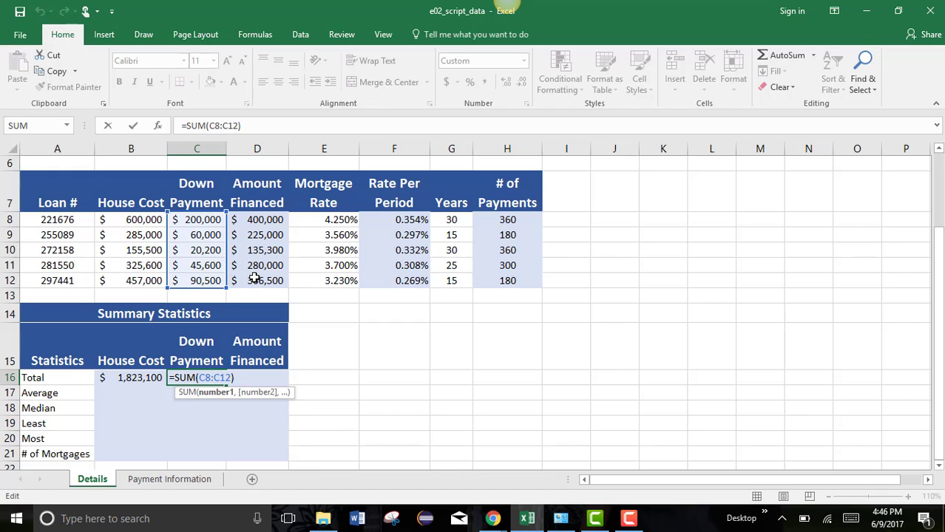
{"action": "key", "text": "ctrl+Return"}
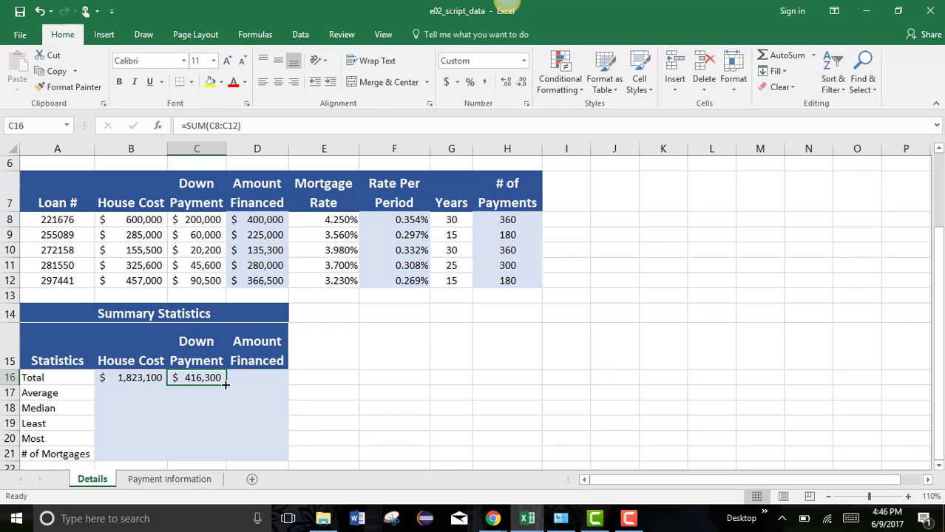
{"action": "left_click_drag", "start_coordinate": [225, 383], "coordinate": [255, 383]}
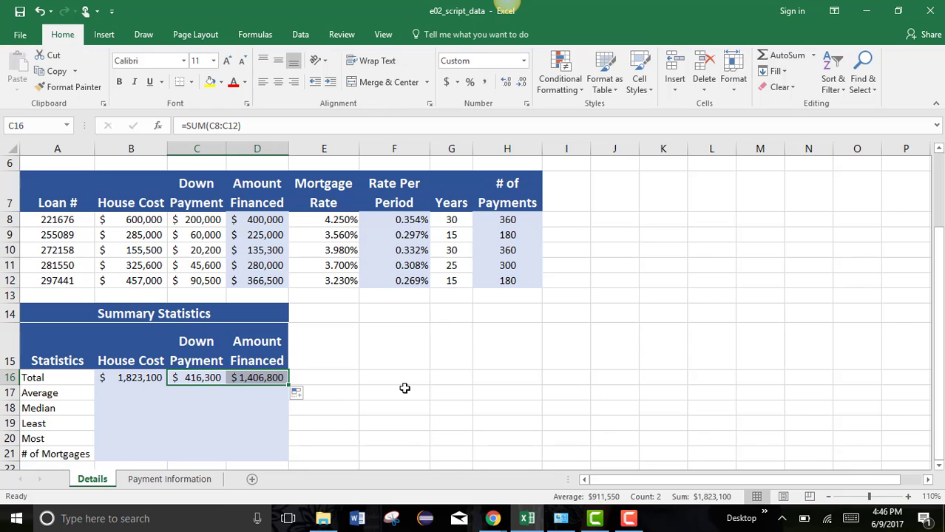
{"action": "left_click", "coordinate": [404, 388]}
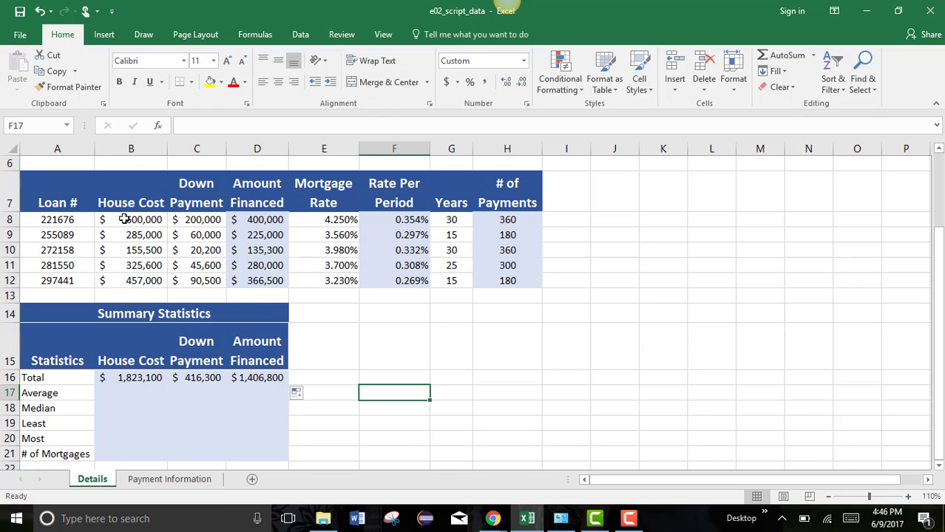
Review the House Cost values in B8:B12 and the total formulas in B16, C16 and D16
{"action": "left_click_drag", "start_coordinate": [125, 220], "coordinate": [131, 277]}
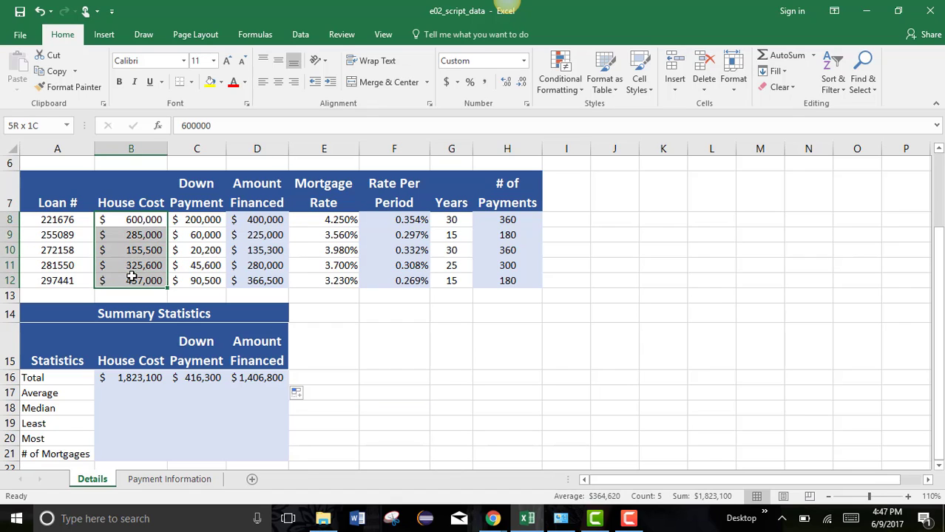
{"action": "left_click", "coordinate": [370, 337]}
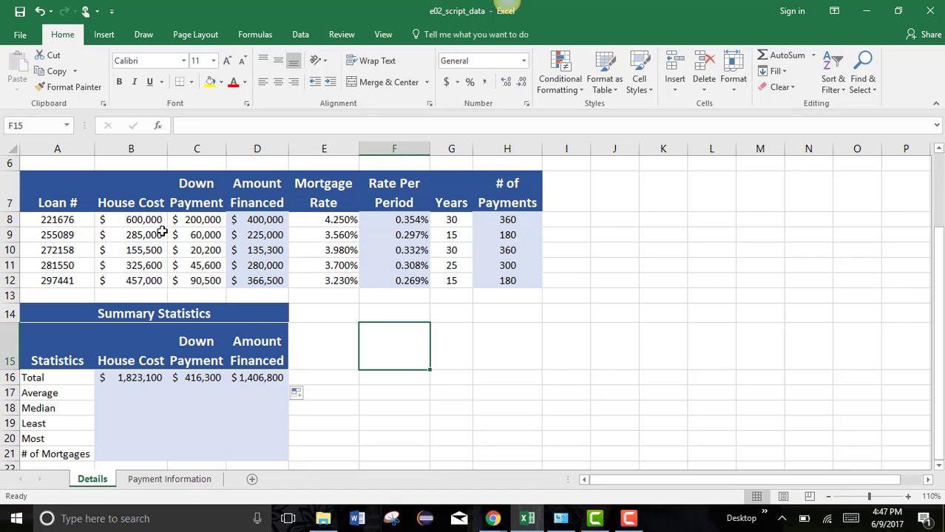
{"action": "left_click", "coordinate": [121, 377]}
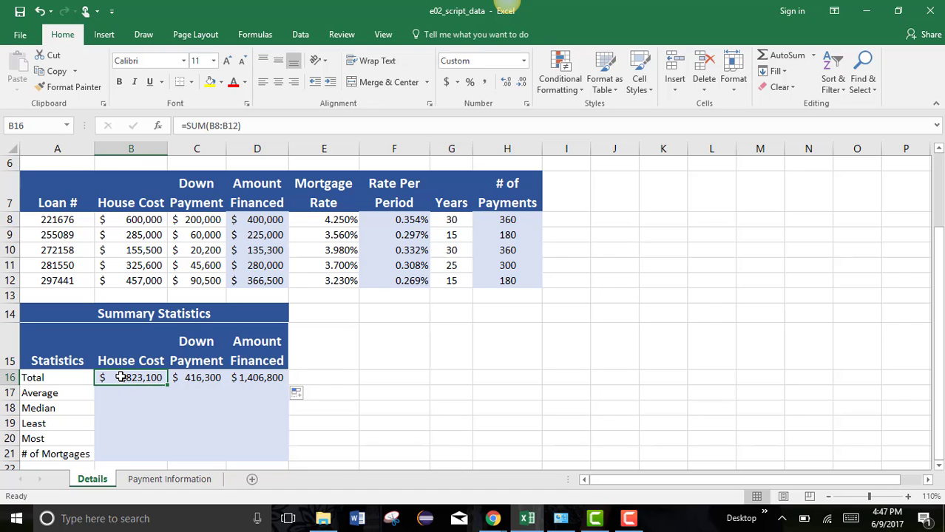
{"action": "left_click", "coordinate": [192, 377]}
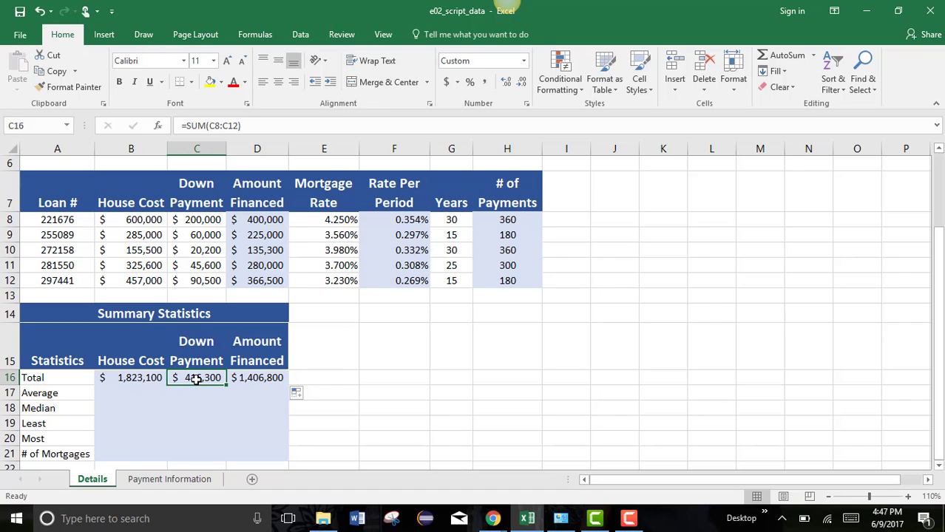
{"action": "left_click", "coordinate": [253, 378]}
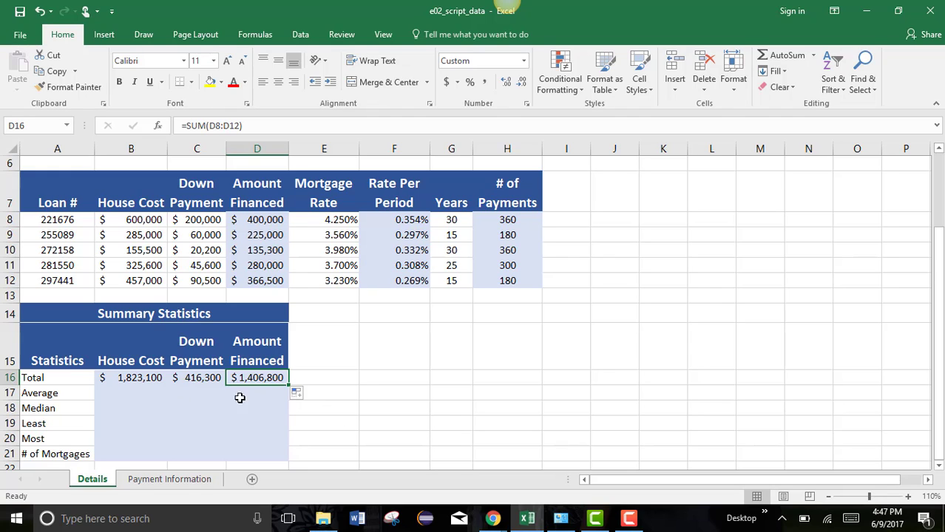
Calculate the average House Cost in B17 with the AVERAGE function over B8:B12
{"action": "left_click", "coordinate": [151, 398]}
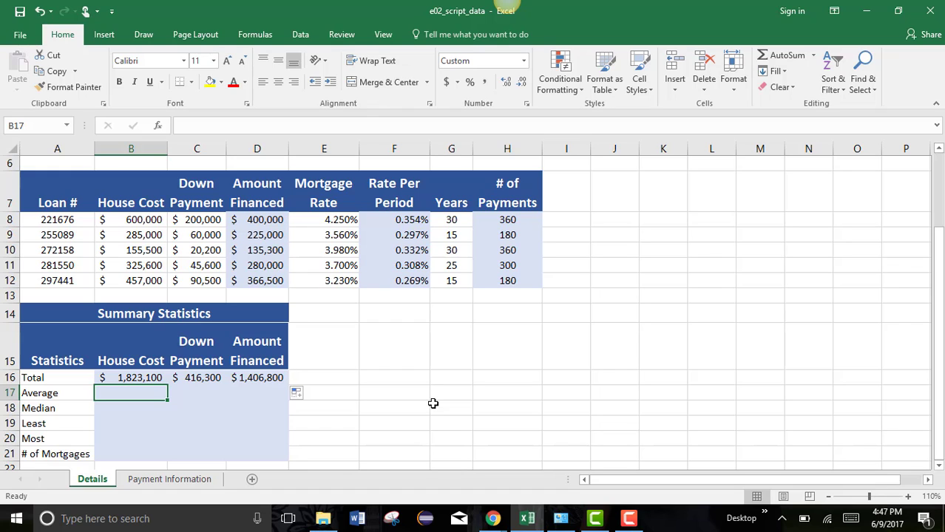
{"action": "type", "text": "="}
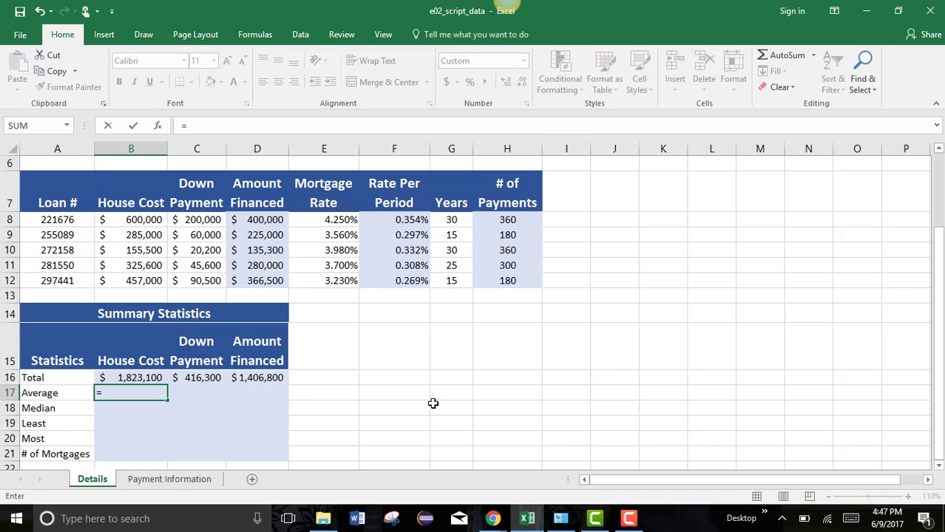
{"action": "type", "text": "av"}
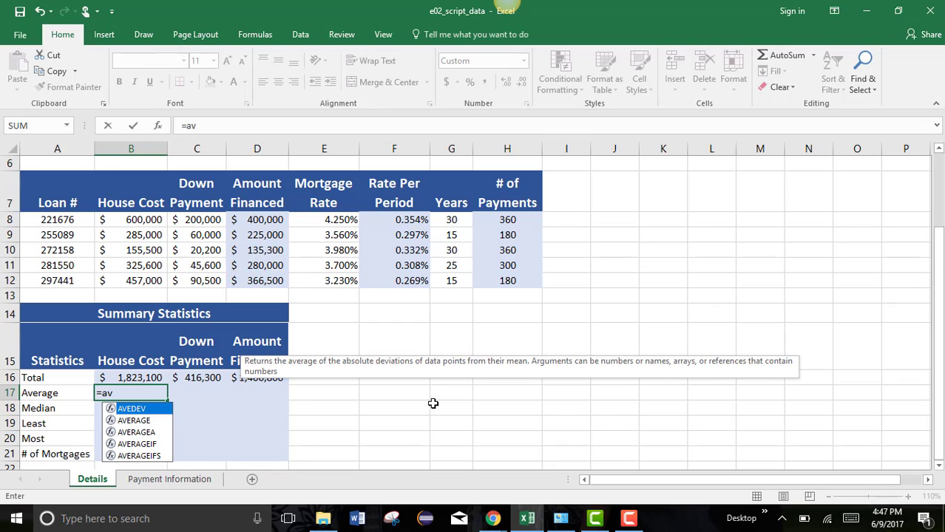
{"action": "left_click", "coordinate": [134, 422]}
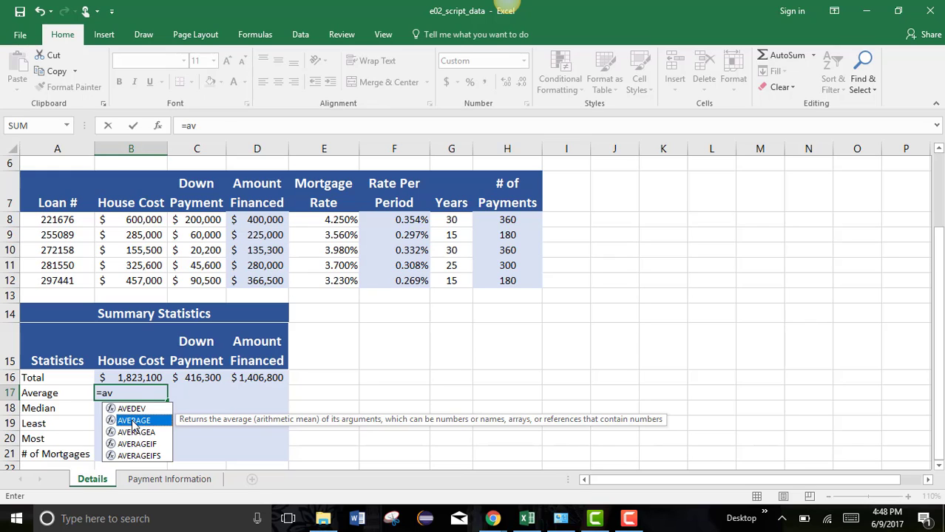
{"action": "double_click", "coordinate": [133, 421]}
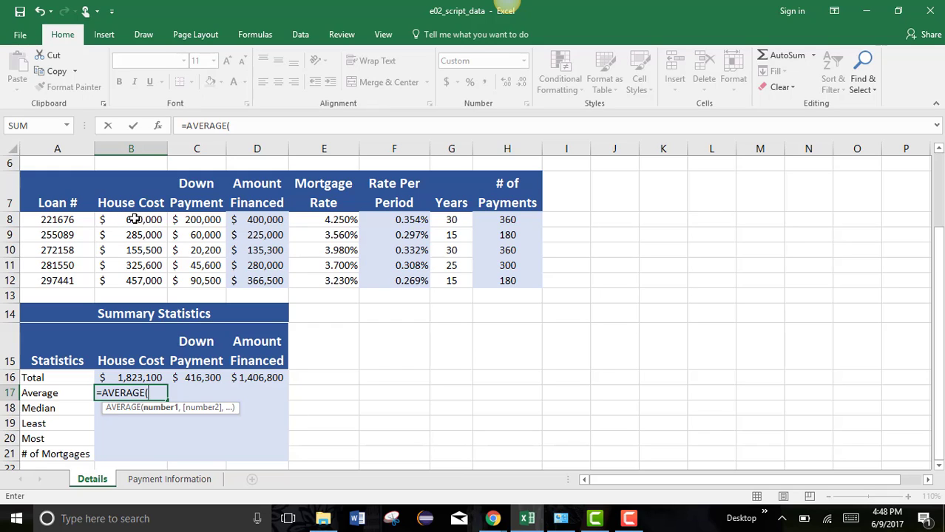
{"action": "left_click_drag", "start_coordinate": [131, 220], "coordinate": [133, 281]}
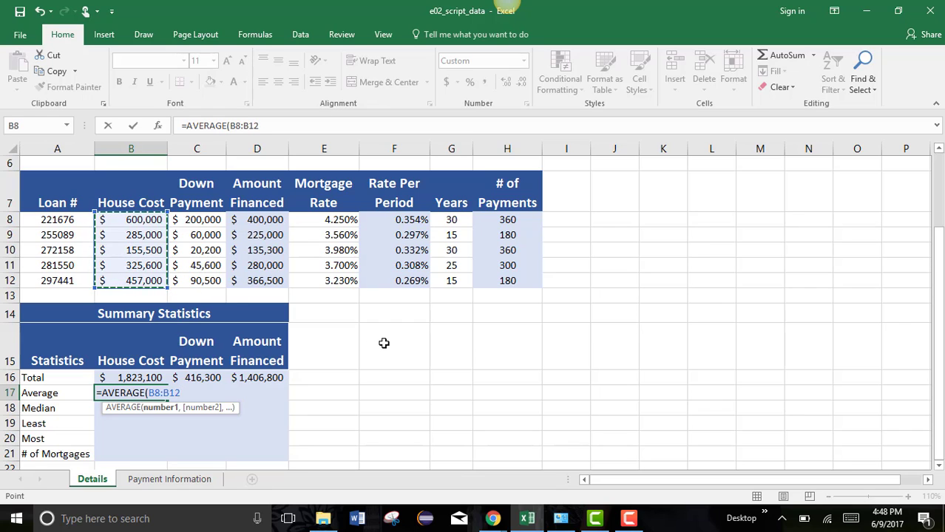
{"action": "type", "text": ")"}
{"action": "key", "text": "Return"}
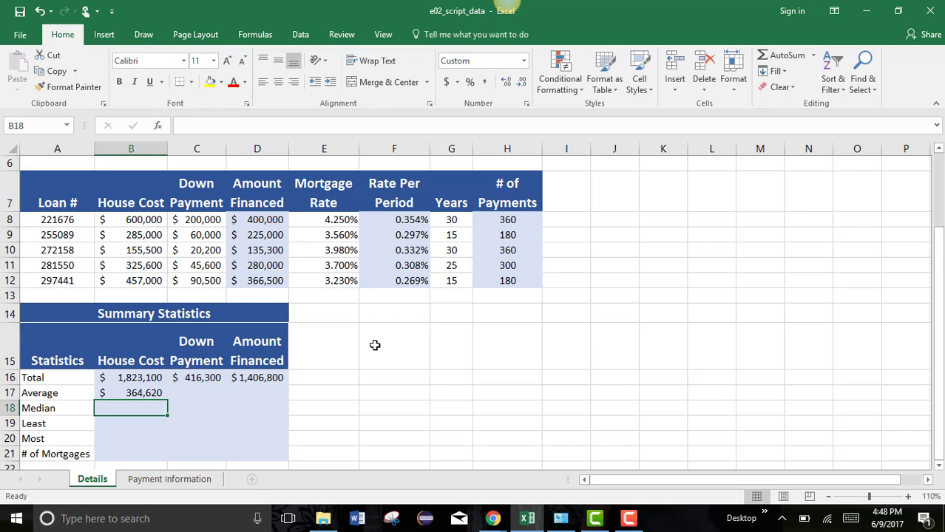
Calculate the average Down Payment in C17 with AutoSum's Average function over C8:C12
{"action": "left_click", "coordinate": [210, 394]}
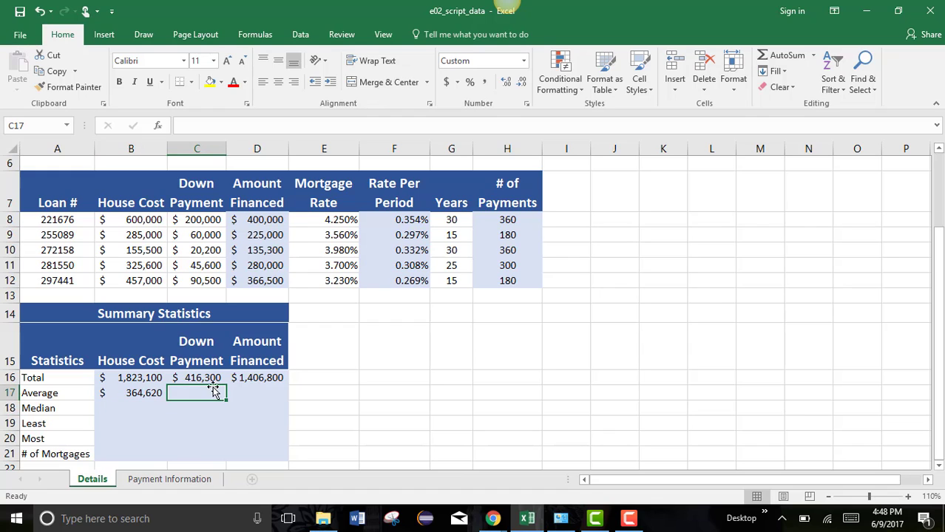
{"action": "left_click", "coordinate": [813, 59]}
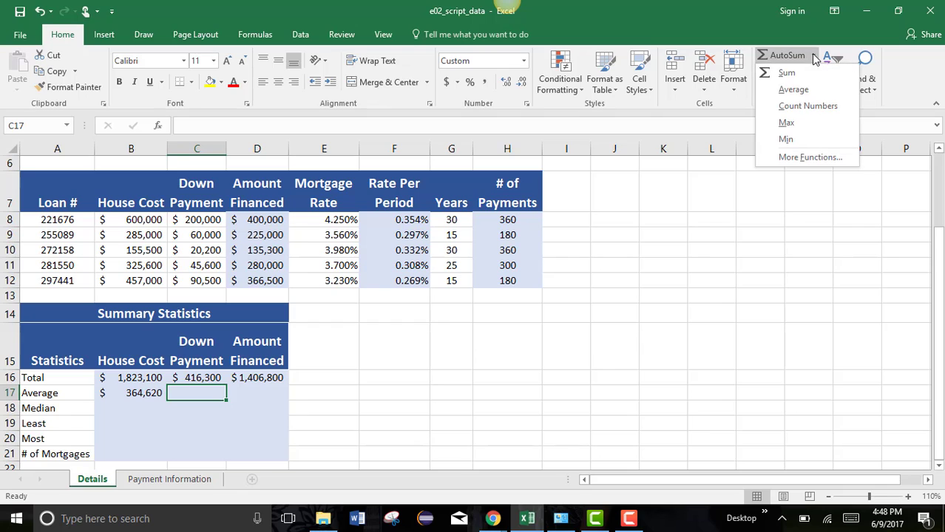
{"action": "left_click", "coordinate": [793, 90]}
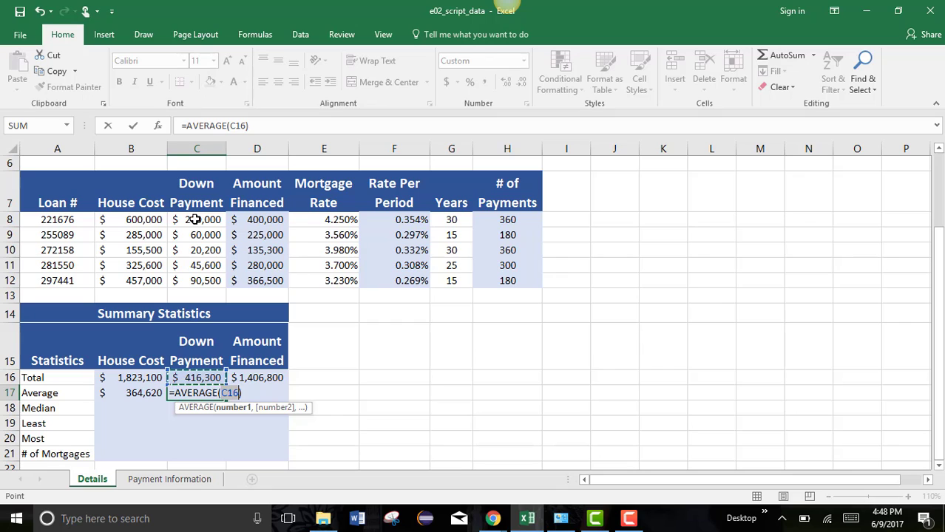
{"action": "left_click_drag", "start_coordinate": [195, 220], "coordinate": [196, 281]}
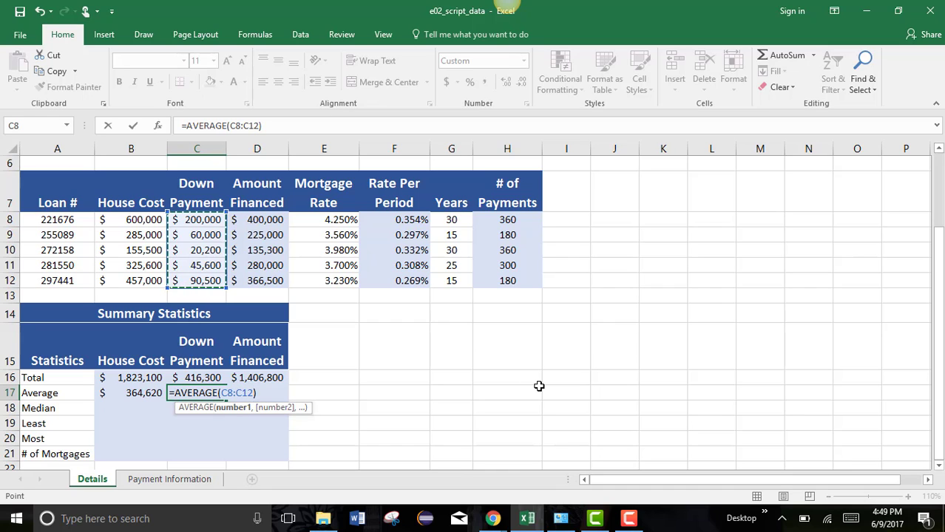
{"action": "key", "text": "Return"}
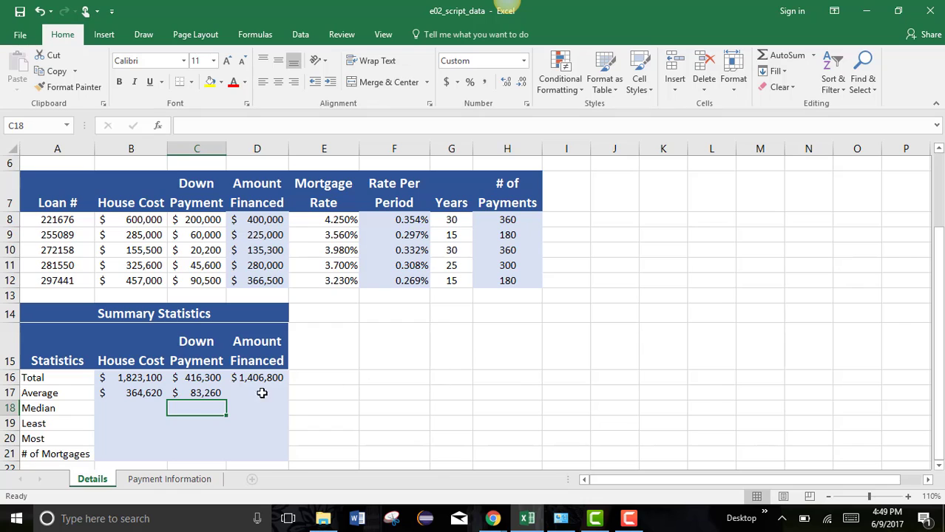
Fill the Down Payment average formula from C17 across to D17 and check the formulas in the Average row
{"action": "left_click", "coordinate": [206, 391]}
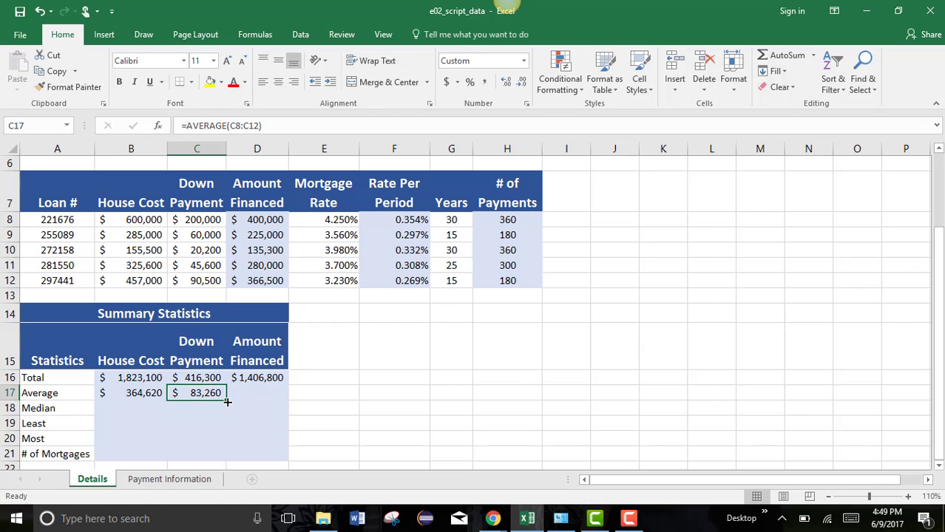
{"action": "left_click_drag", "start_coordinate": [227, 401], "coordinate": [284, 399]}
{"action": "left_click", "coordinate": [412, 394]}
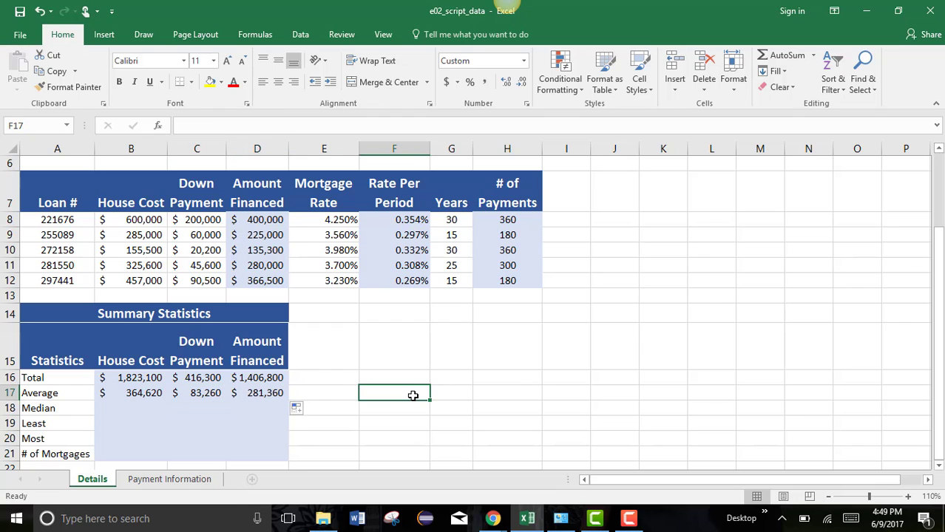
{"action": "left_click", "coordinate": [132, 395]}
{"action": "left_click", "coordinate": [205, 393]}
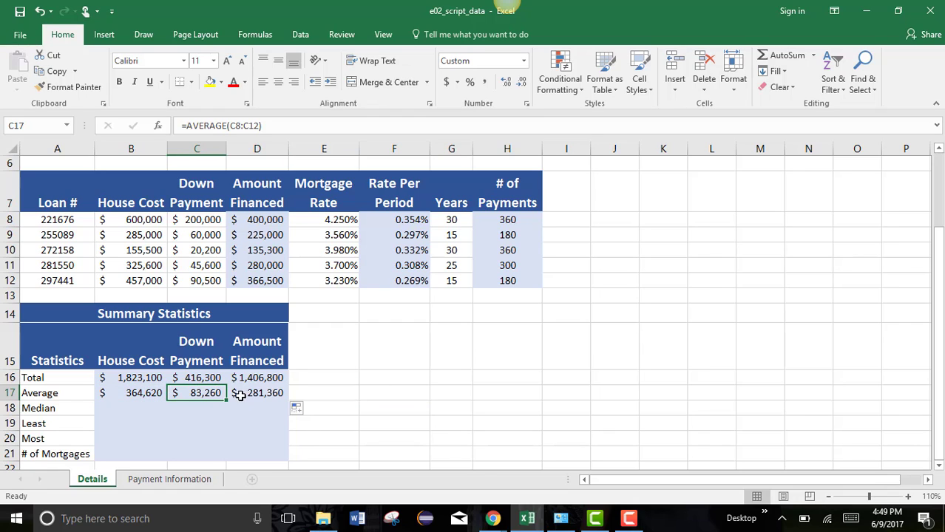
{"action": "left_click", "coordinate": [254, 397]}
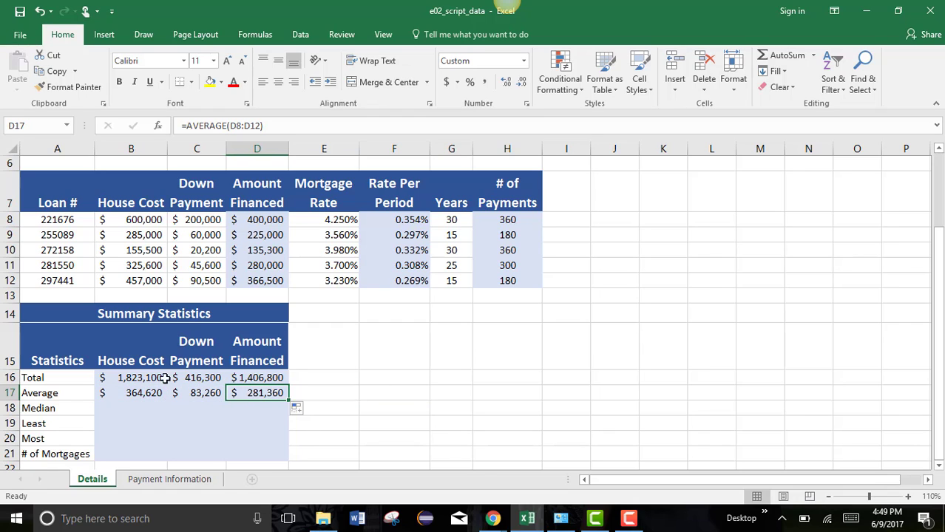
Clear the Total and Average formulas in B16:D17 of the Summary Statistics table
{"action": "left_click_drag", "start_coordinate": [148, 377], "coordinate": [241, 387]}
{"action": "key", "text": "Delete"}
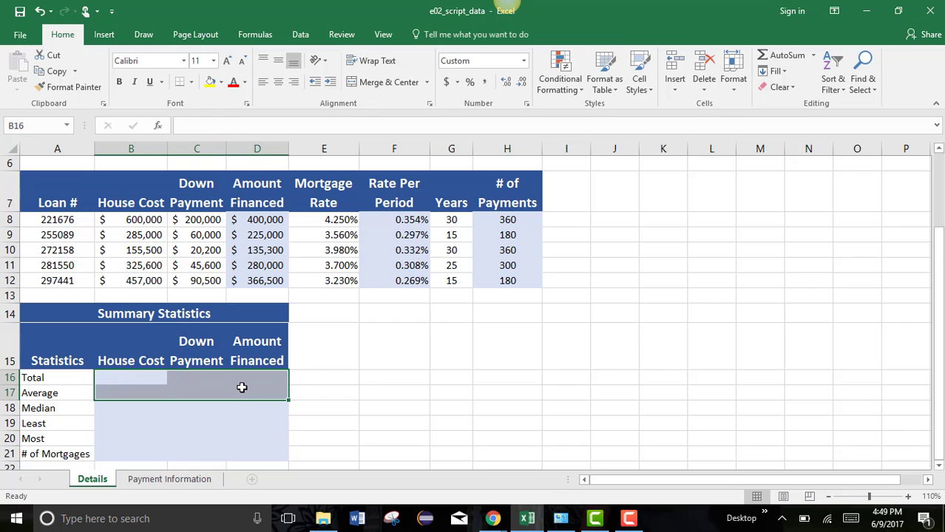
Enter =SUM(B8:B12) in B16 as the House Cost total and fill it across to D16
{"action": "left_click", "coordinate": [119, 375]}
{"action": "type", "text": "=sum("}
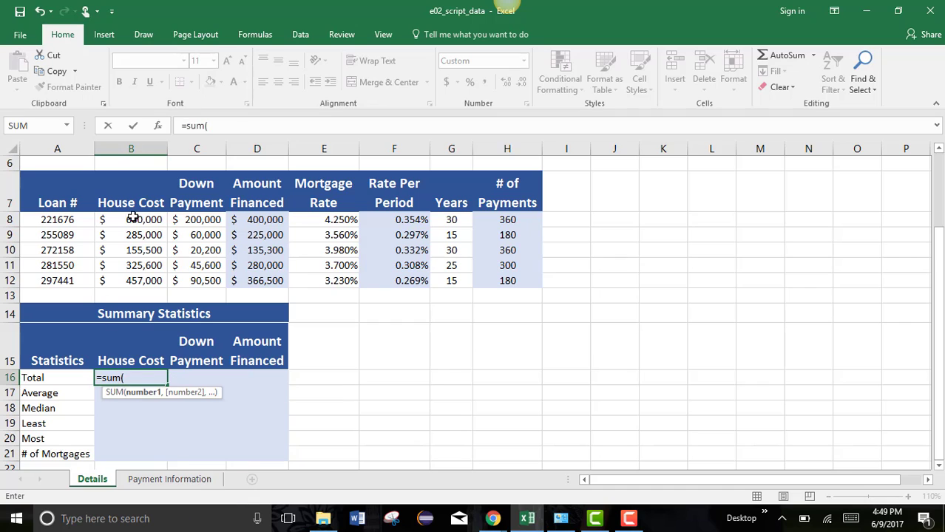
{"action": "left_click_drag", "start_coordinate": [132, 215], "coordinate": [133, 278]}
{"action": "type", "text": ")"}
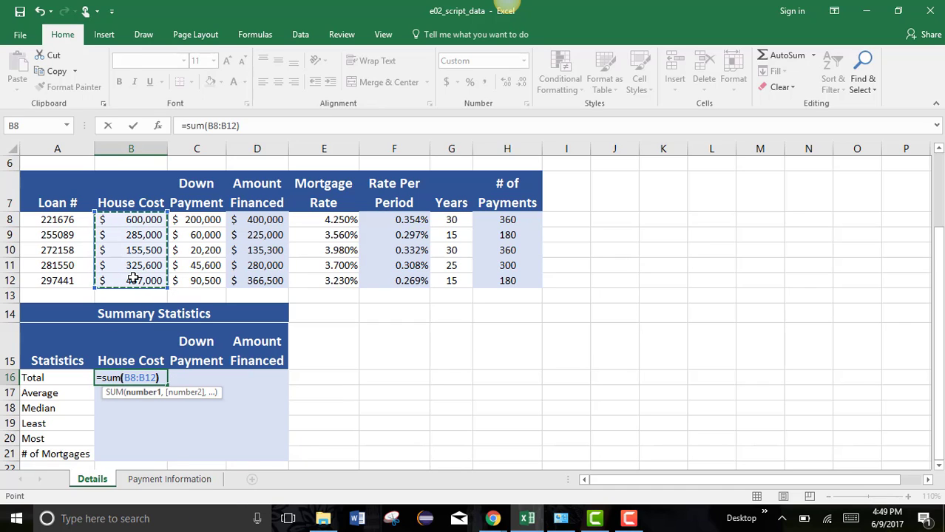
{"action": "key", "text": "Return"}
{"action": "left_click", "coordinate": [149, 378]}
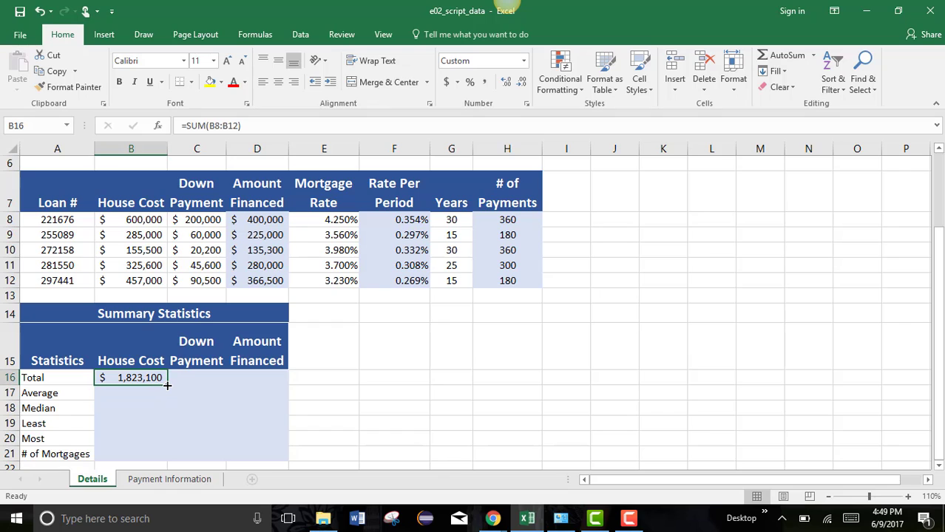
{"action": "left_click_drag", "start_coordinate": [168, 387], "coordinate": [284, 381]}
Enter =AVERAGE(B8:B12) in B17 as the House Cost average and fill it across to D17
{"action": "left_click", "coordinate": [114, 396]}
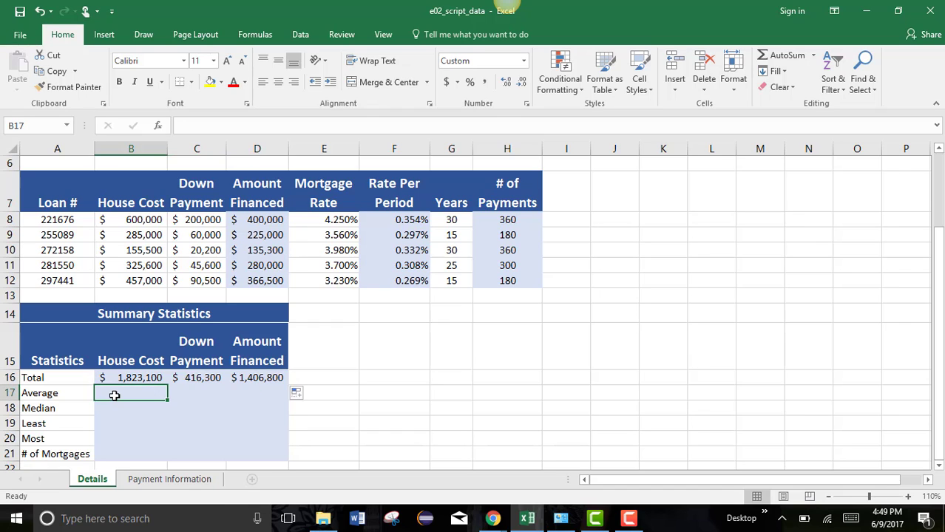
{"action": "type", "text": "=average("}
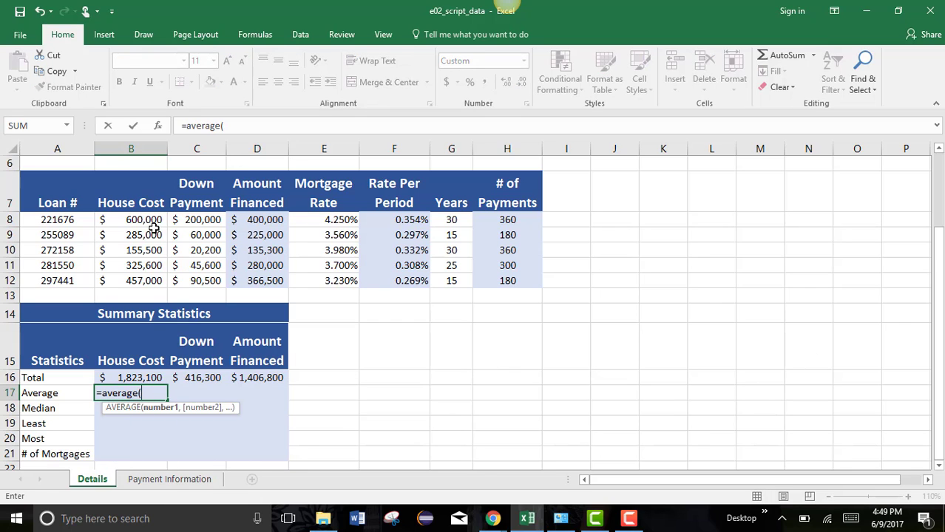
{"action": "left_click_drag", "start_coordinate": [152, 221], "coordinate": [152, 279]}
{"action": "type", "text": ")"}
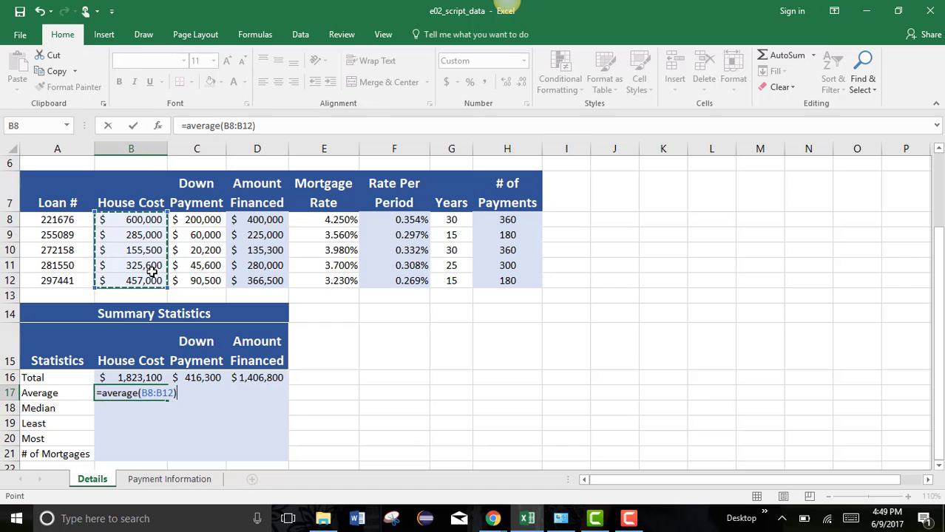
{"action": "key", "text": "Return"}
{"action": "left_click", "coordinate": [163, 397]}
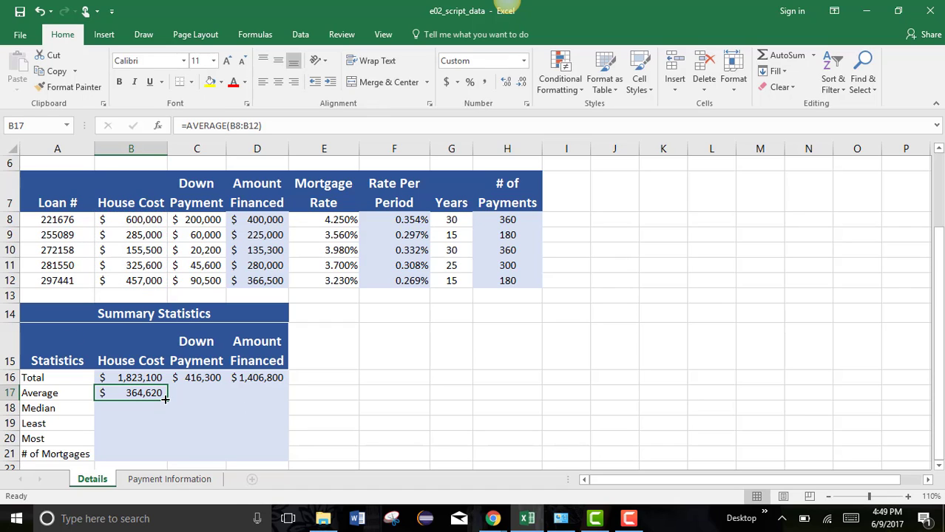
{"action": "left_click_drag", "start_coordinate": [169, 400], "coordinate": [294, 400]}
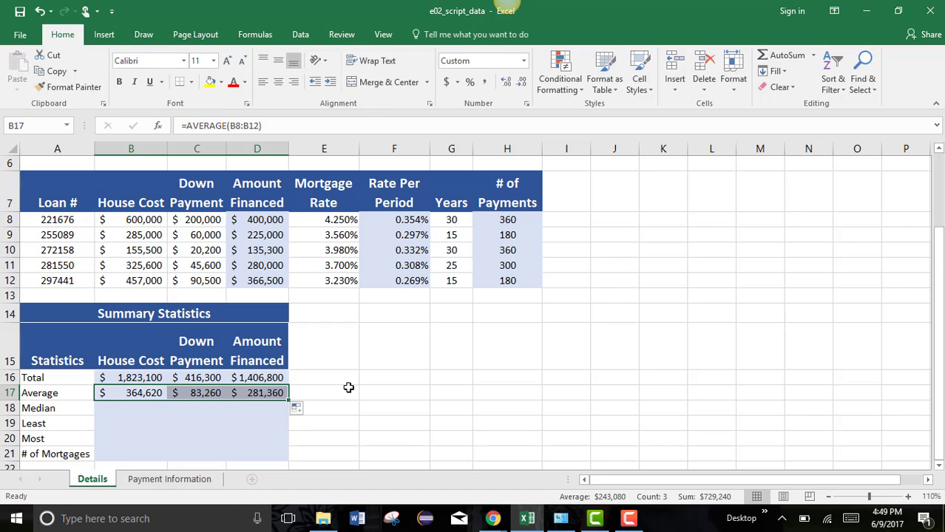
Review the SUM formulas in B16:D16 and the AVERAGE formulas in B17:D17
{"action": "left_click", "coordinate": [346, 391]}
{"action": "left_click", "coordinate": [215, 396]}
{"action": "left_click", "coordinate": [276, 398]}
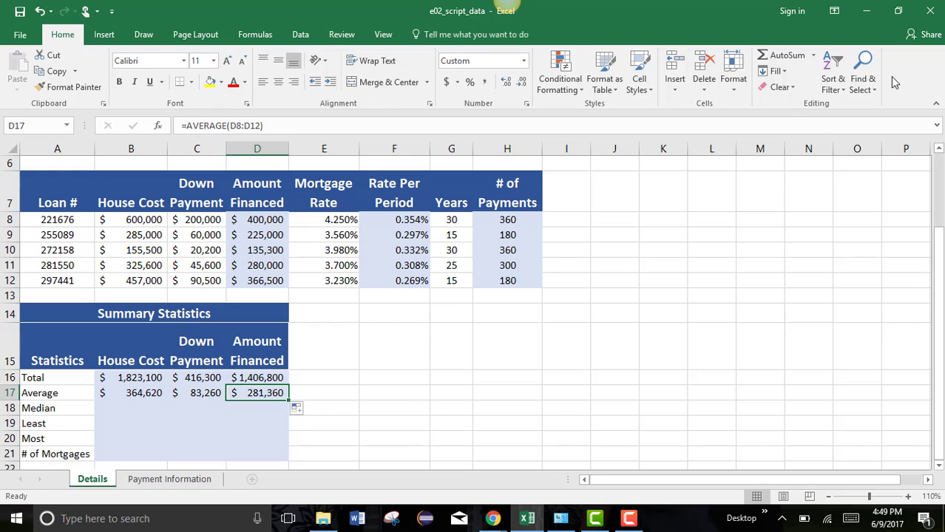
{"action": "left_click", "coordinate": [137, 381]}
{"action": "left_click", "coordinate": [183, 377]}
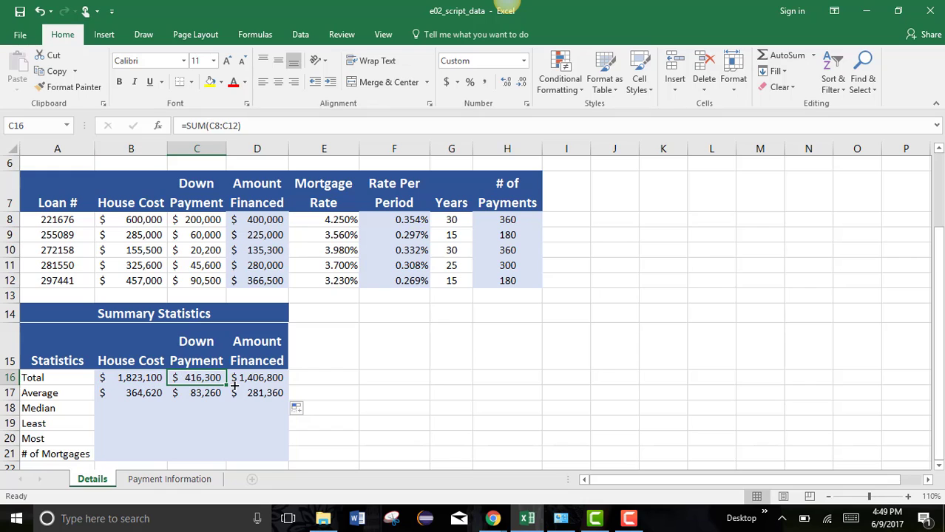
{"action": "left_click", "coordinate": [249, 381]}
{"action": "left_click", "coordinate": [248, 394]}
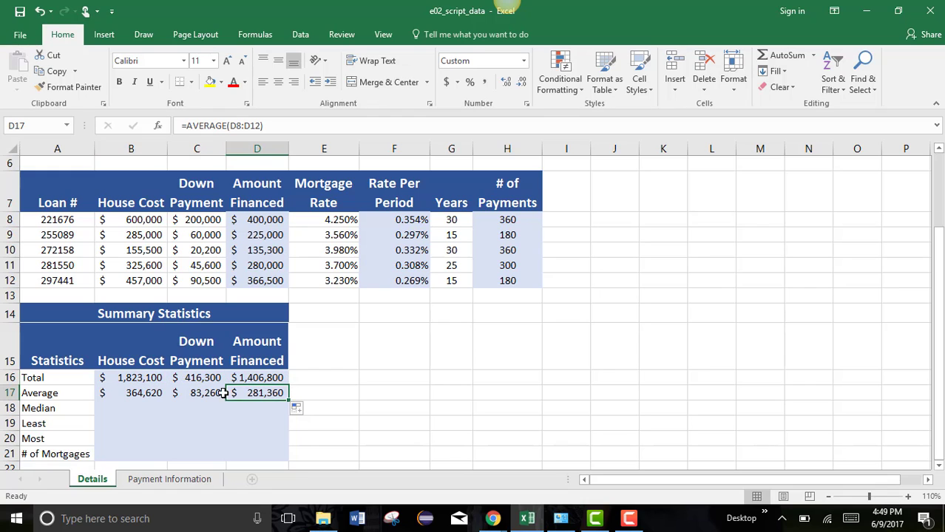
{"action": "left_click", "coordinate": [186, 396]}
{"action": "left_click", "coordinate": [149, 397]}
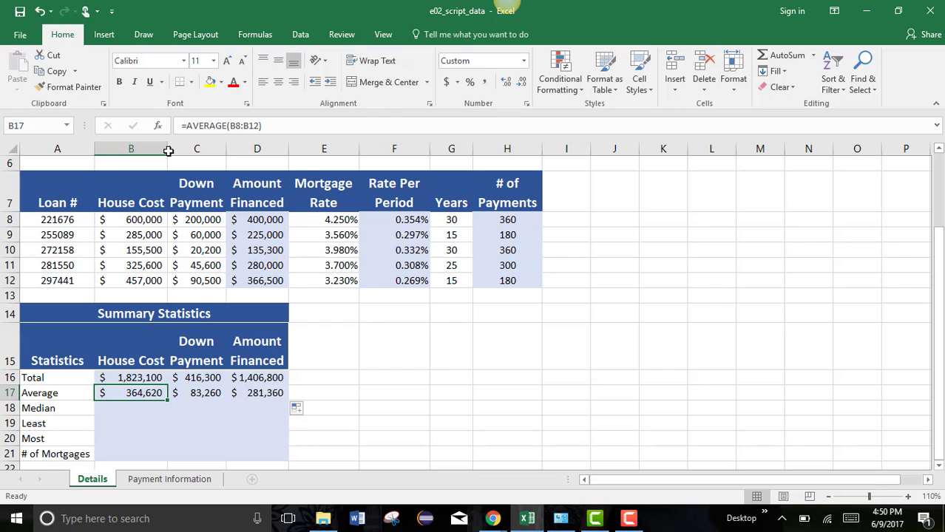
Browse the Financial, Logical, Text and Date & Time function categories without inserting a function
{"action": "left_click", "coordinate": [251, 37]}
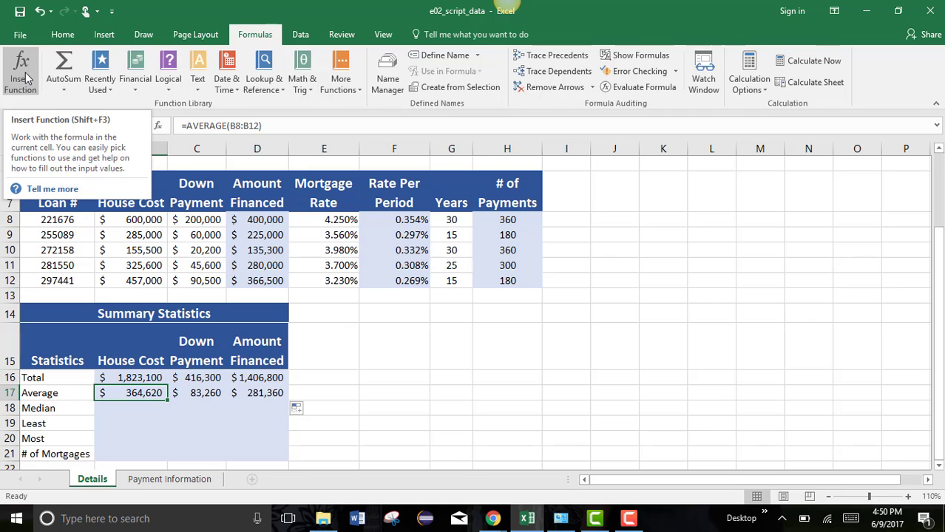
{"action": "left_click", "coordinate": [138, 93]}
{"action": "left_click", "coordinate": [138, 93]}
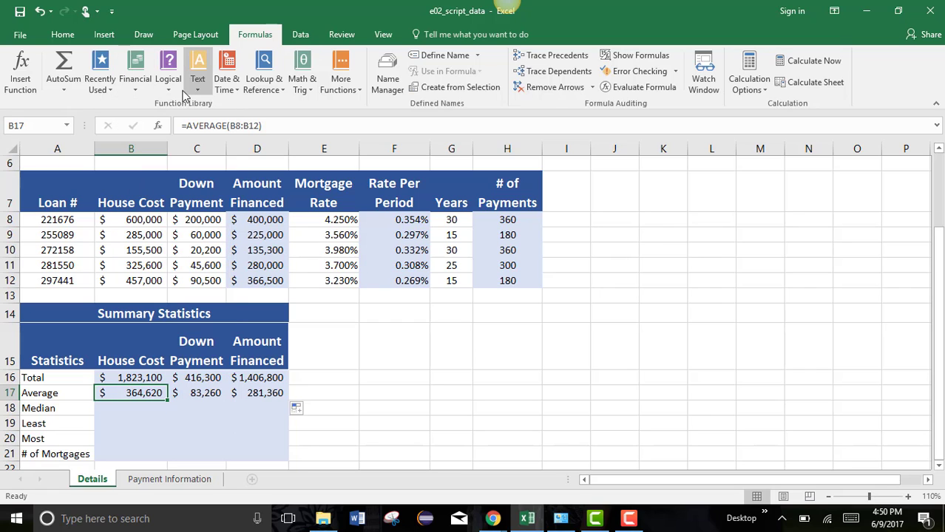
{"action": "left_click", "coordinate": [172, 90]}
{"action": "left_click", "coordinate": [175, 92]}
{"action": "left_click", "coordinate": [200, 90]}
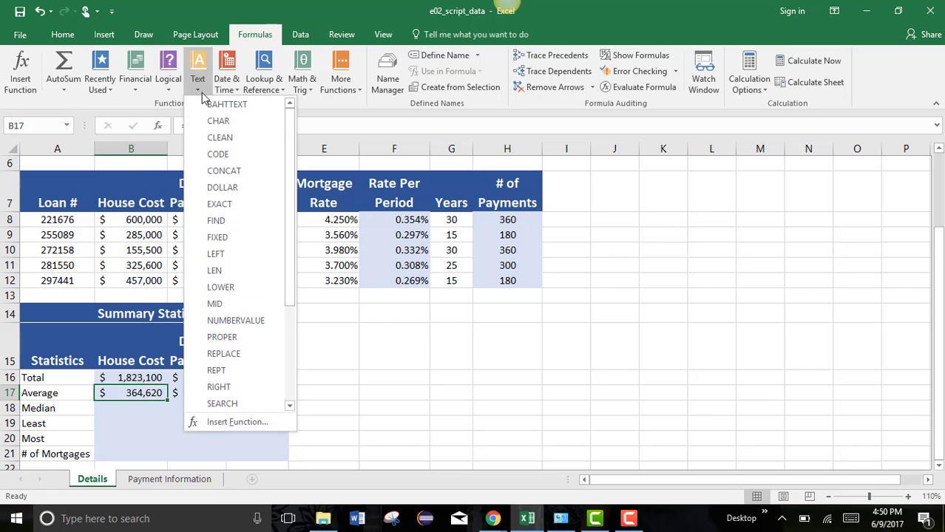
{"action": "left_click", "coordinate": [225, 92]}
{"action": "left_click", "coordinate": [228, 92]}
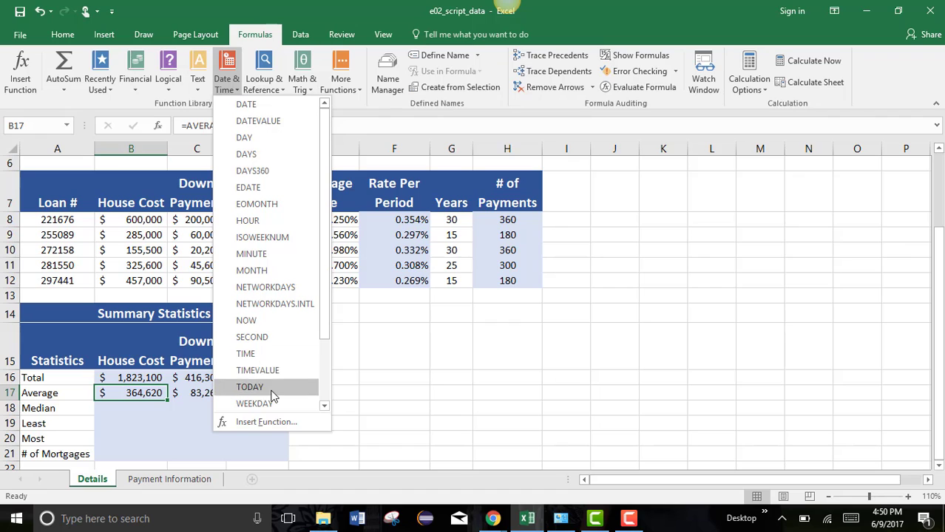
{"action": "left_click", "coordinate": [233, 93]}
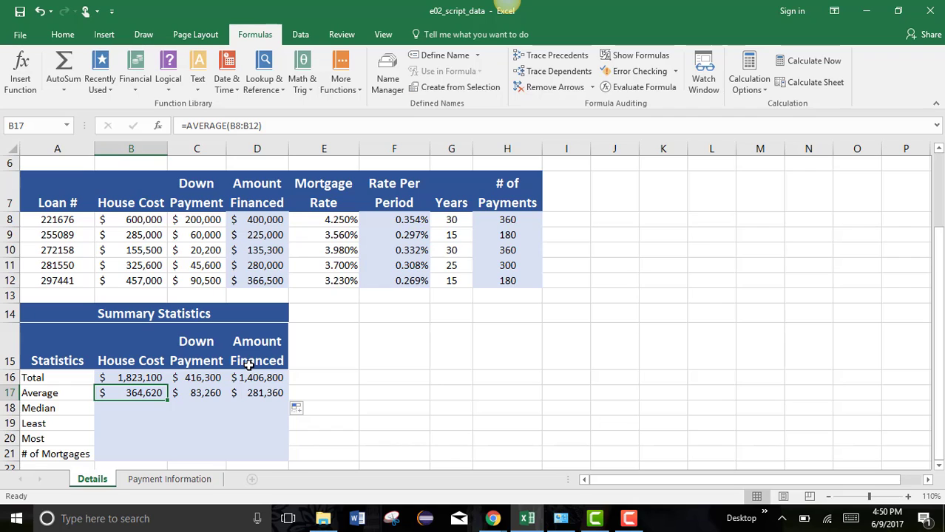
{"action": "left_click", "coordinate": [562, 362]}
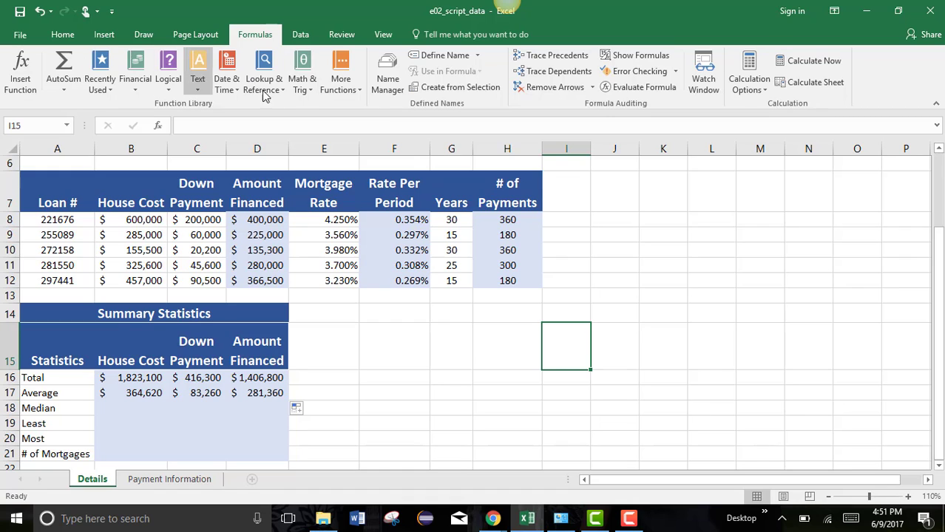
Examine the search field and category list of Insert Function from cell H15, and close it without inserting a function
{"action": "left_click", "coordinate": [406, 358]}
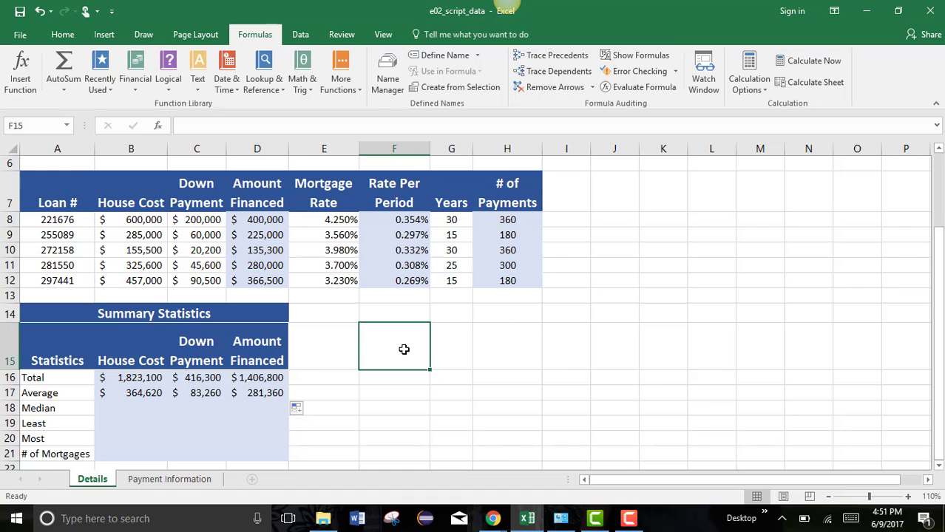
{"action": "left_click", "coordinate": [504, 352]}
{"action": "left_click", "coordinate": [40, 79]}
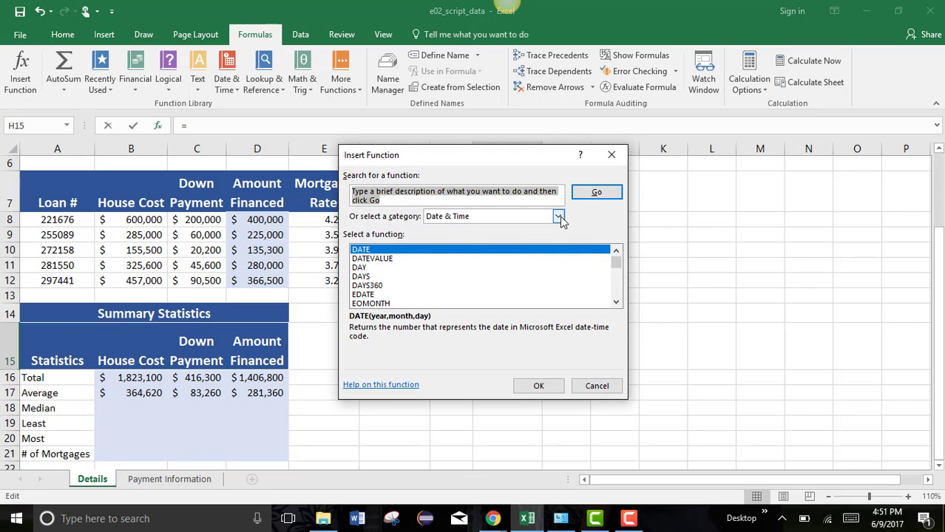
{"action": "left_click", "coordinate": [560, 216]}
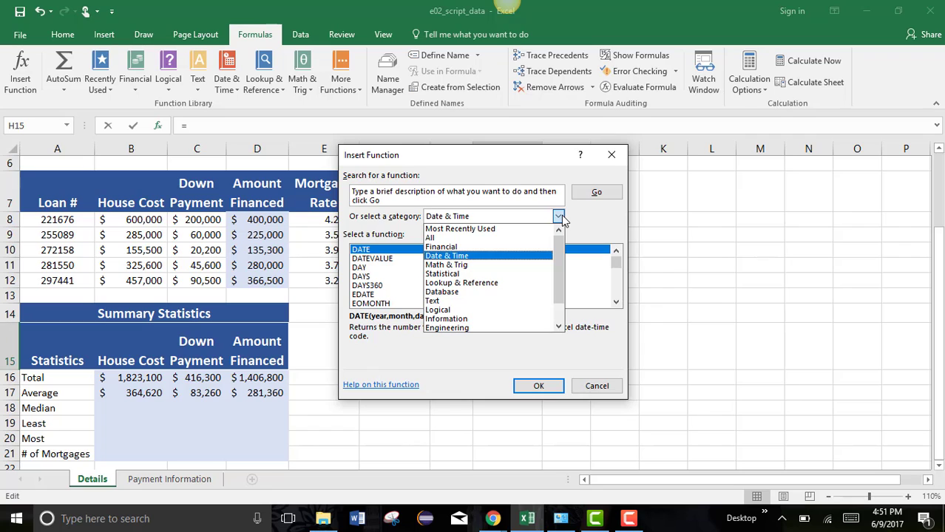
{"action": "left_click", "coordinate": [462, 200]}
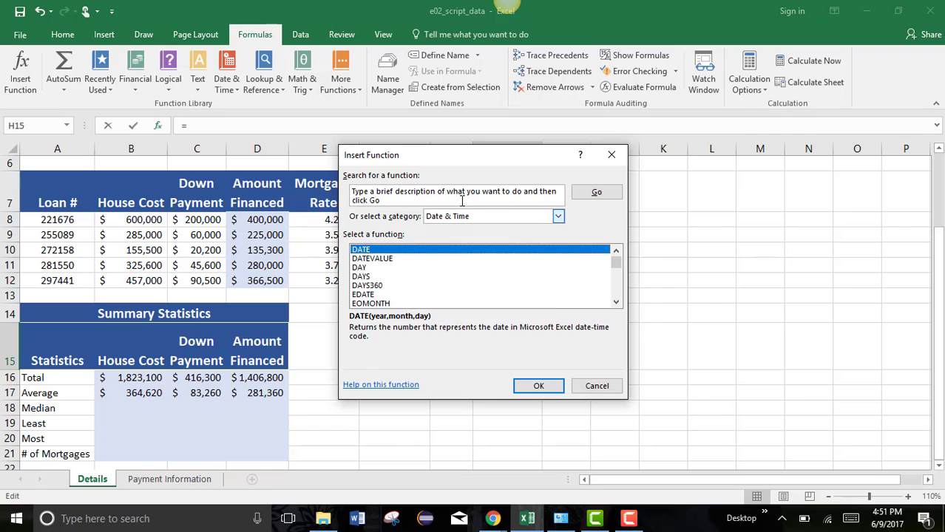
{"action": "left_click", "coordinate": [390, 200]}
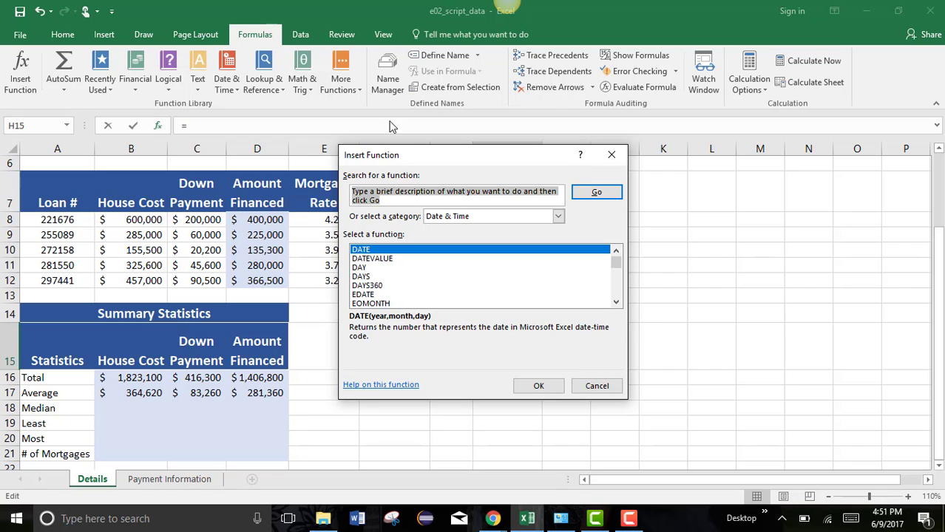
{"action": "left_click", "coordinate": [615, 156]}
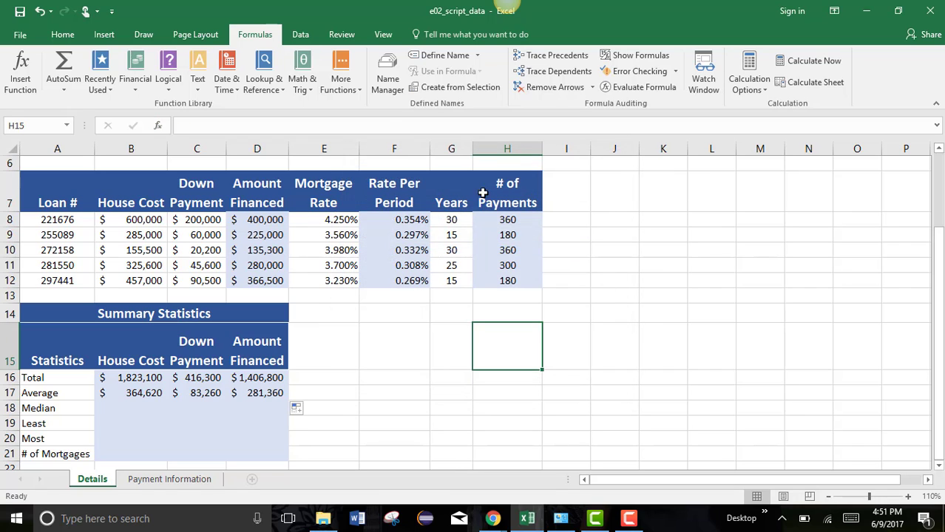
{"action": "left_click", "coordinate": [763, 351]}
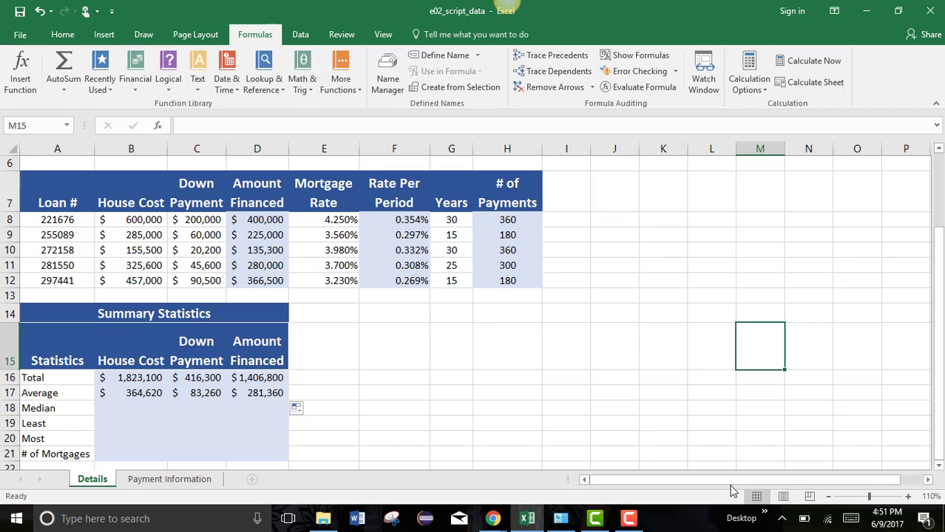